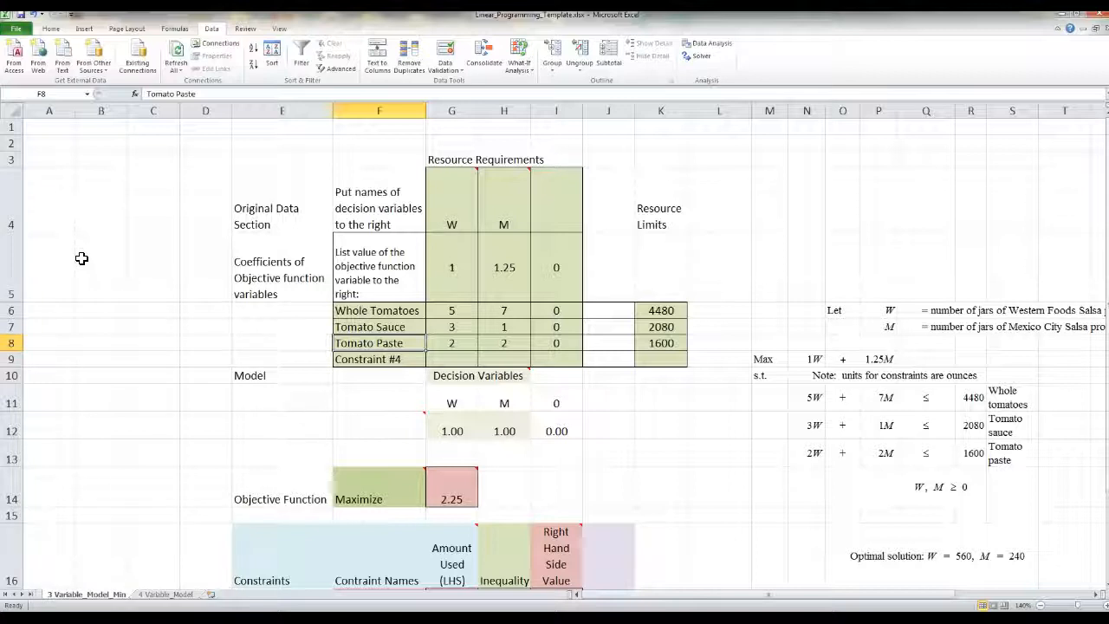
# Replace the fourth constraint name in F20 of the Constraints table with a formula referencing cell F9
pyautogui.scroll(-2, 700, 250)
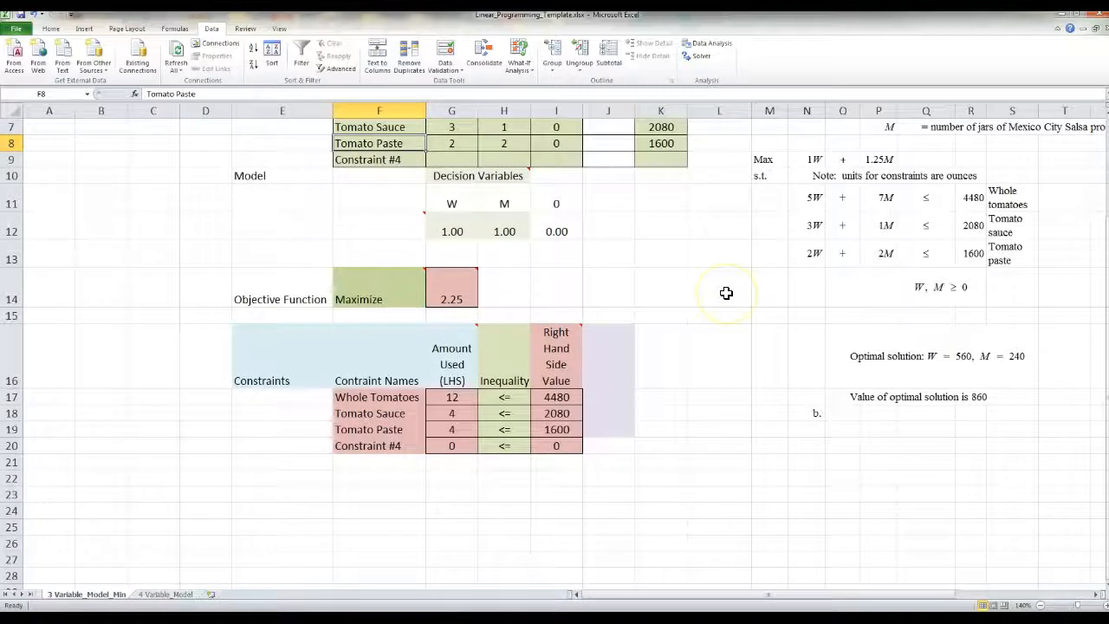
pyautogui.scroll(2, 726, 292)
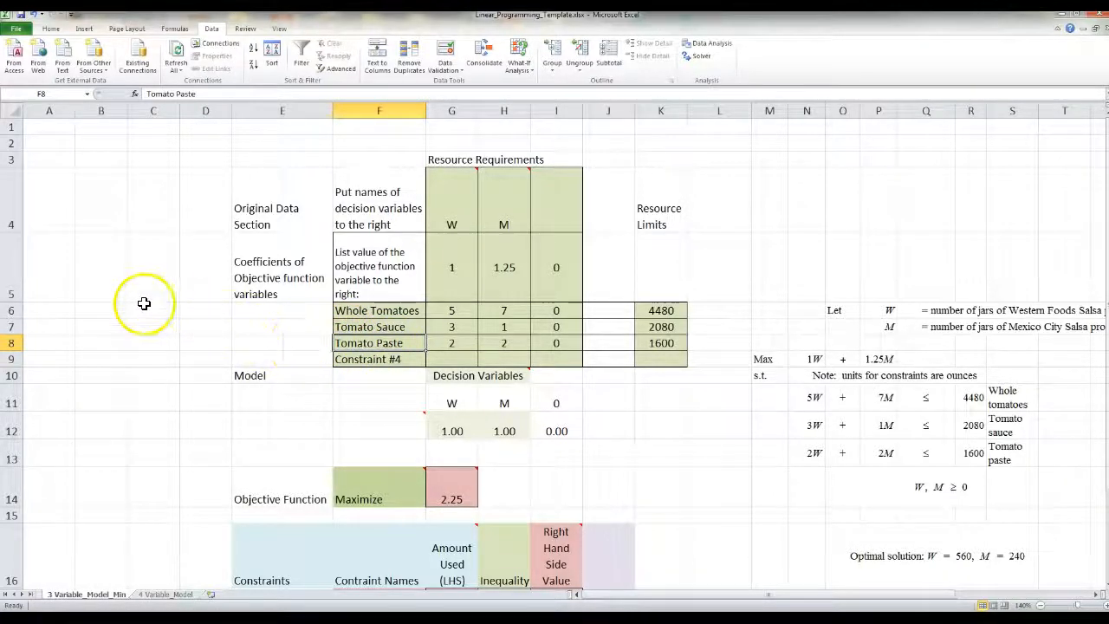
pyautogui.scroll(-3, 144, 304)
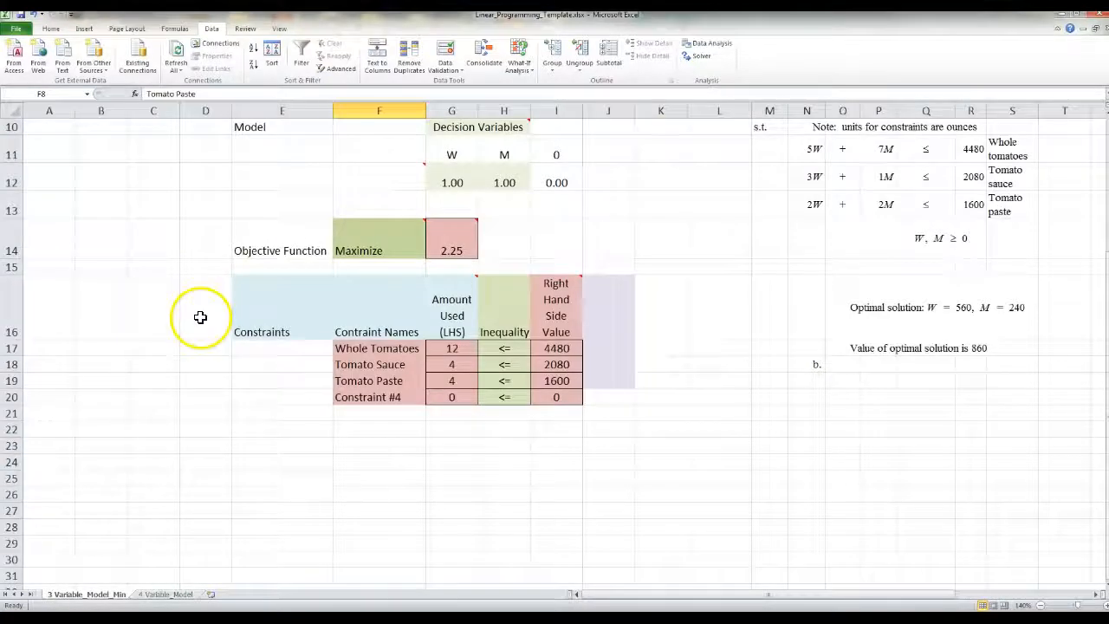
pyautogui.click(380, 400)
pyautogui.doubleClick(375, 397)
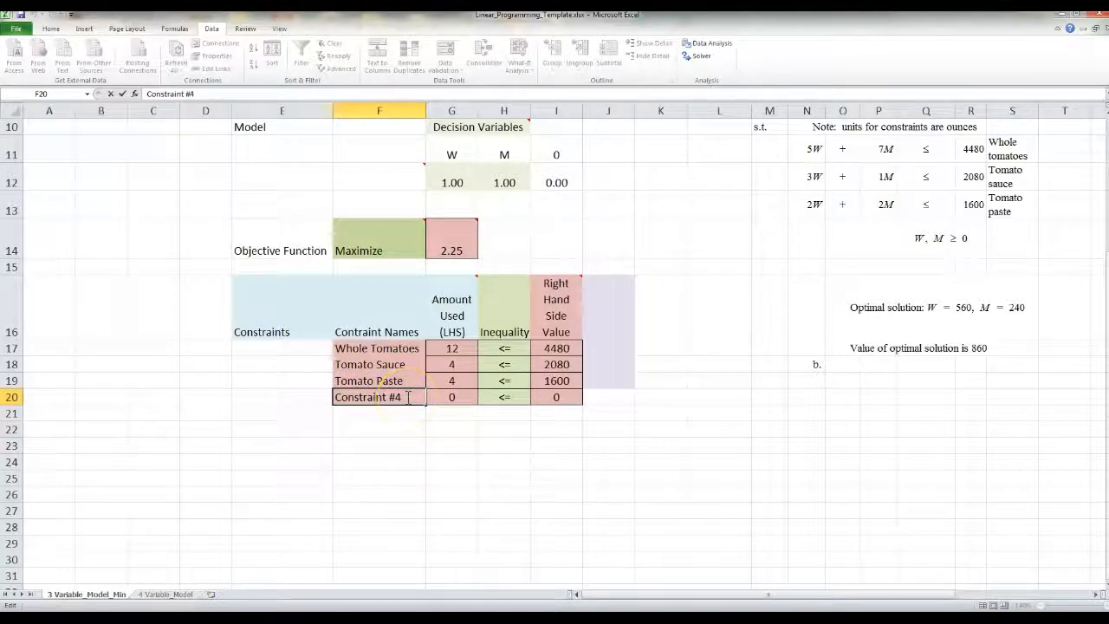
pyautogui.moveTo(408, 397); pyautogui.dragTo(291, 398)
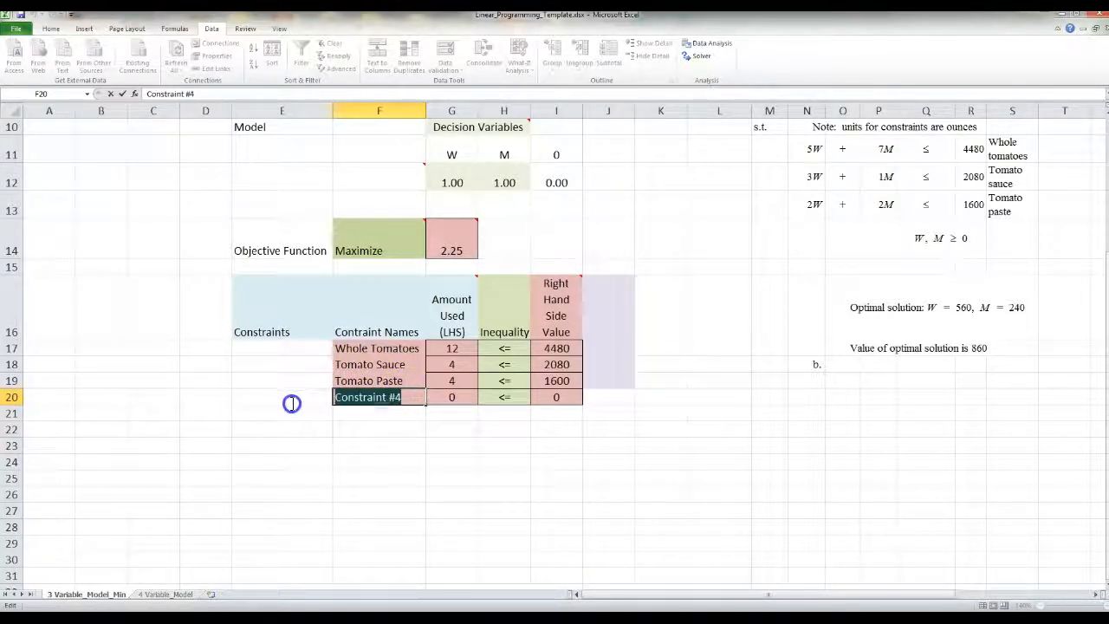
pyautogui.press('BackSpace')
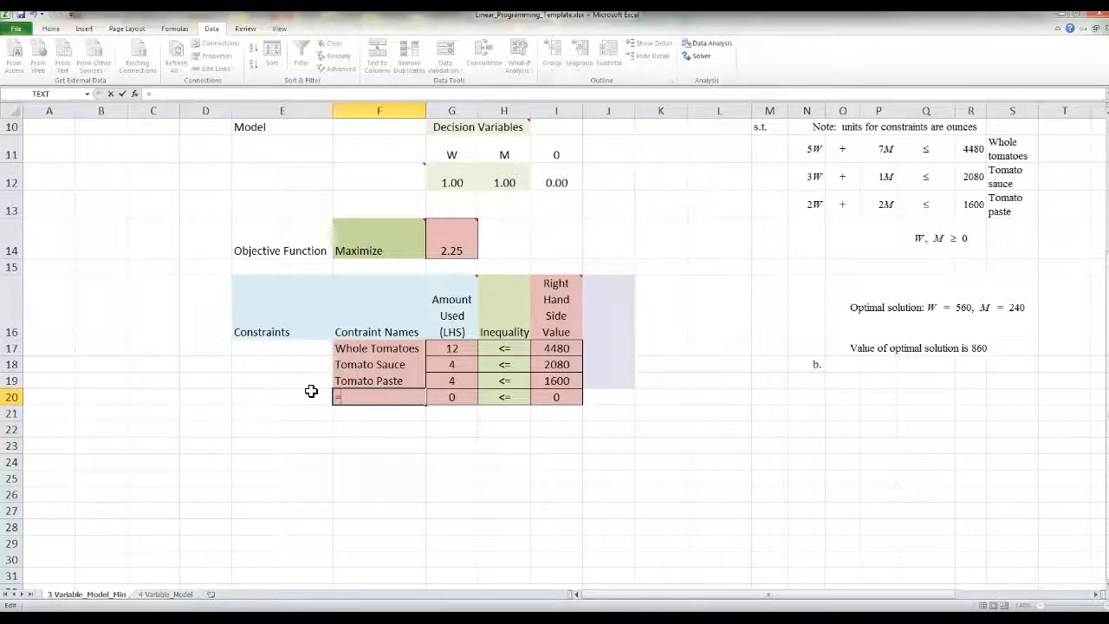
pyautogui.scroll(2, 316, 390)
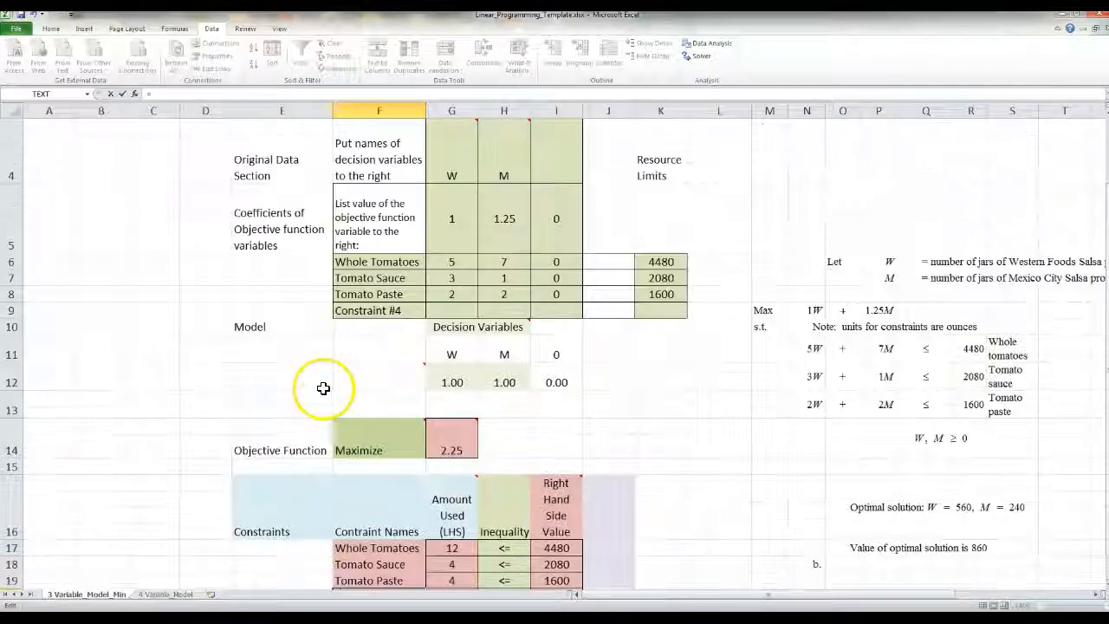
pyautogui.click(371, 311)
pyautogui.scroll(-1, 317, 379)
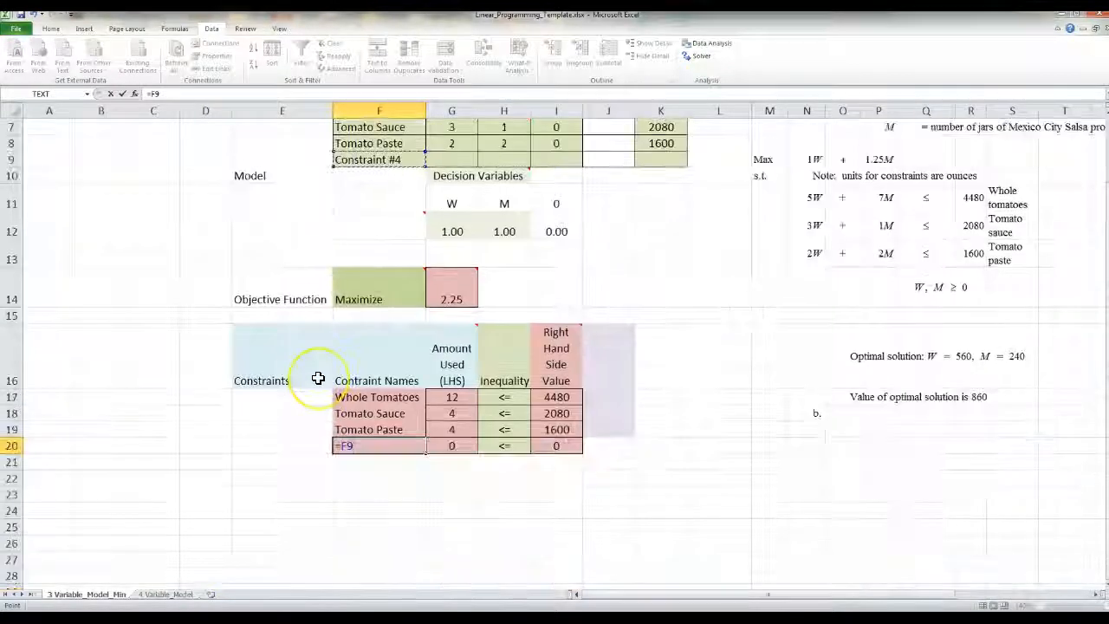
pyautogui.press('Return')
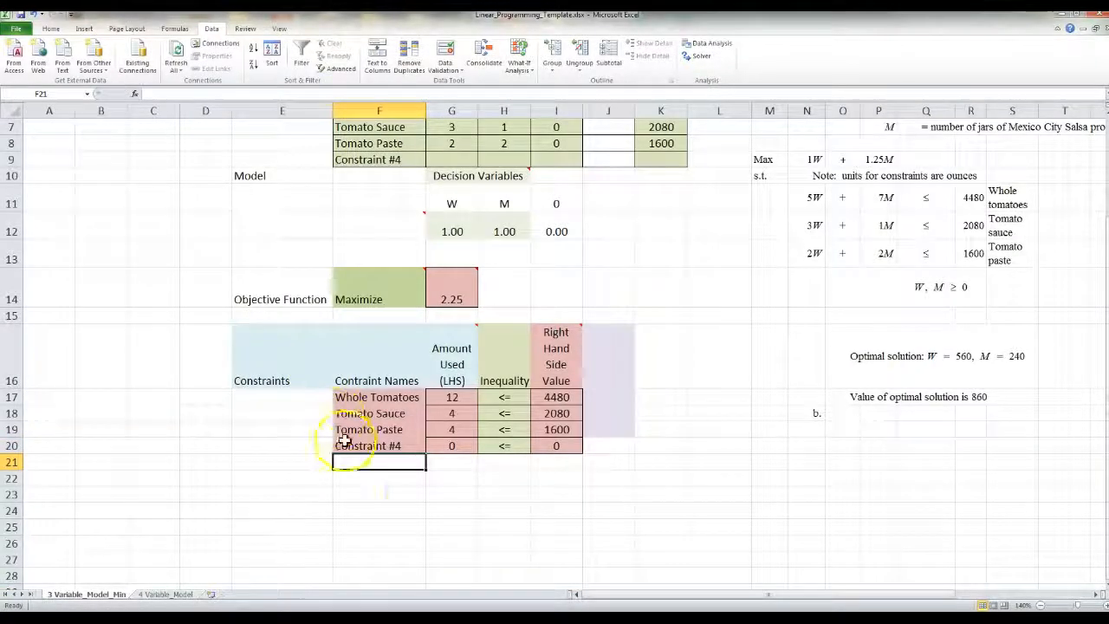
pyautogui.scroll(1, 317, 303)
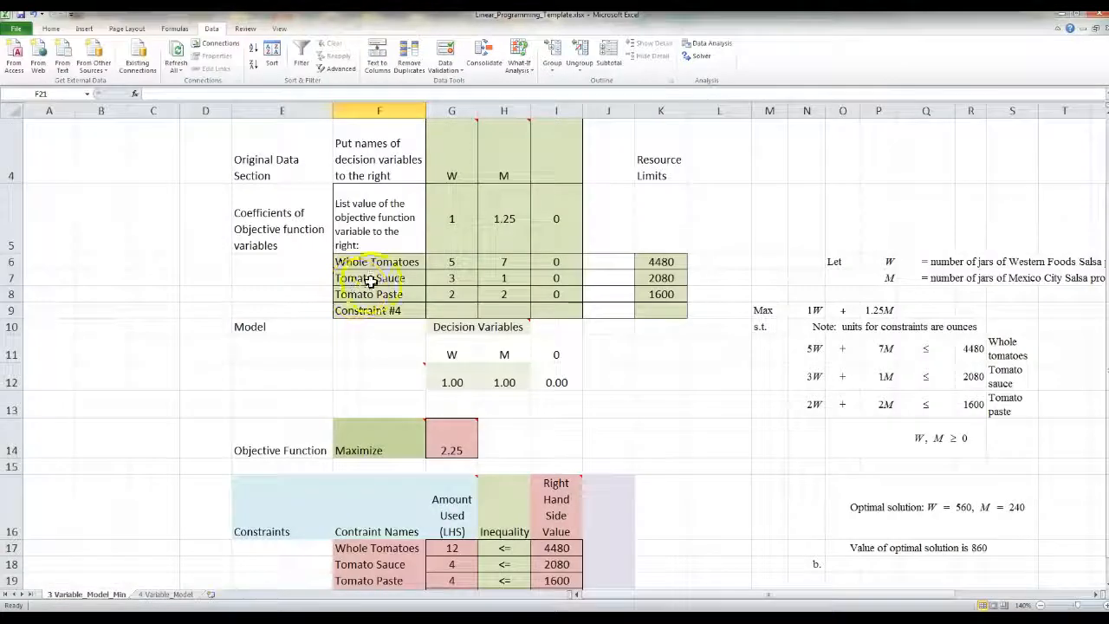
pyautogui.scroll(-1, 344, 401)
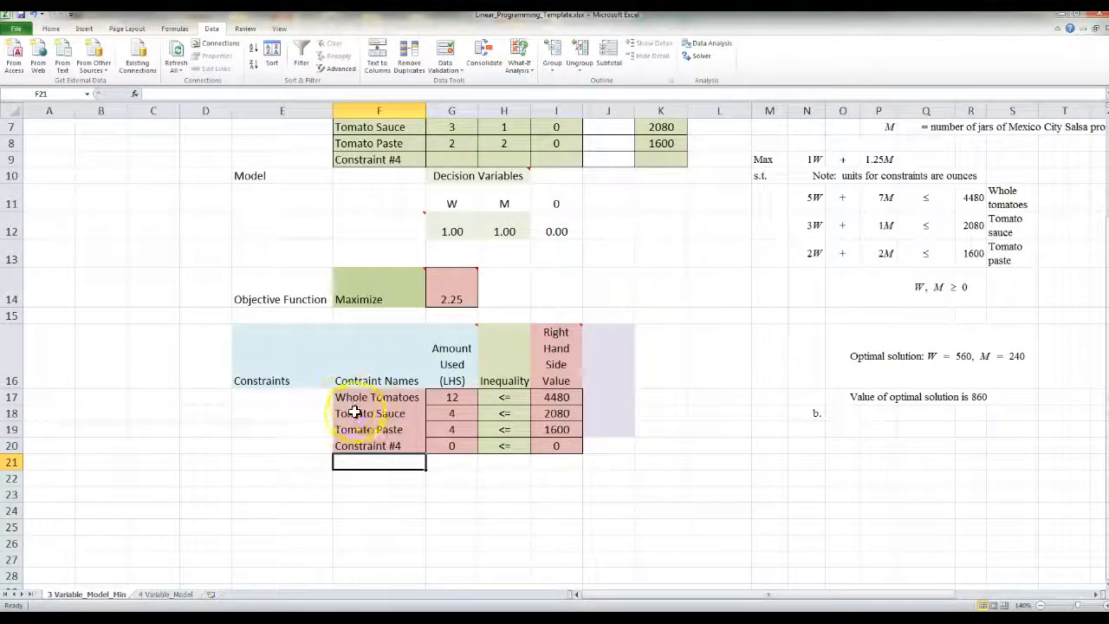
pyautogui.scroll(1, 666, 435)
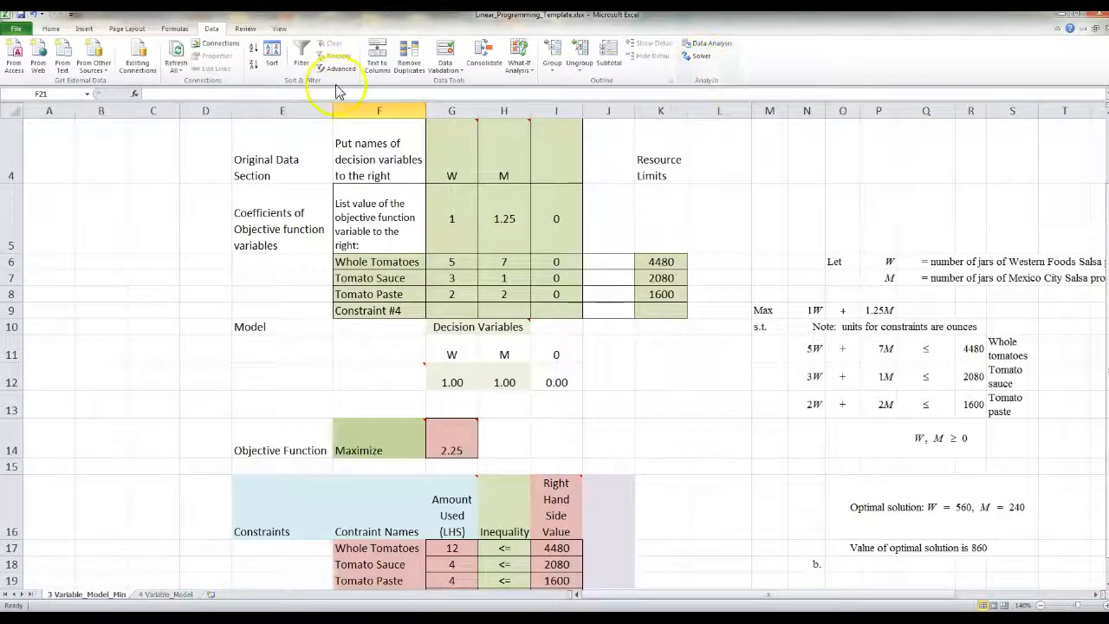
pyautogui.click(717, 63)
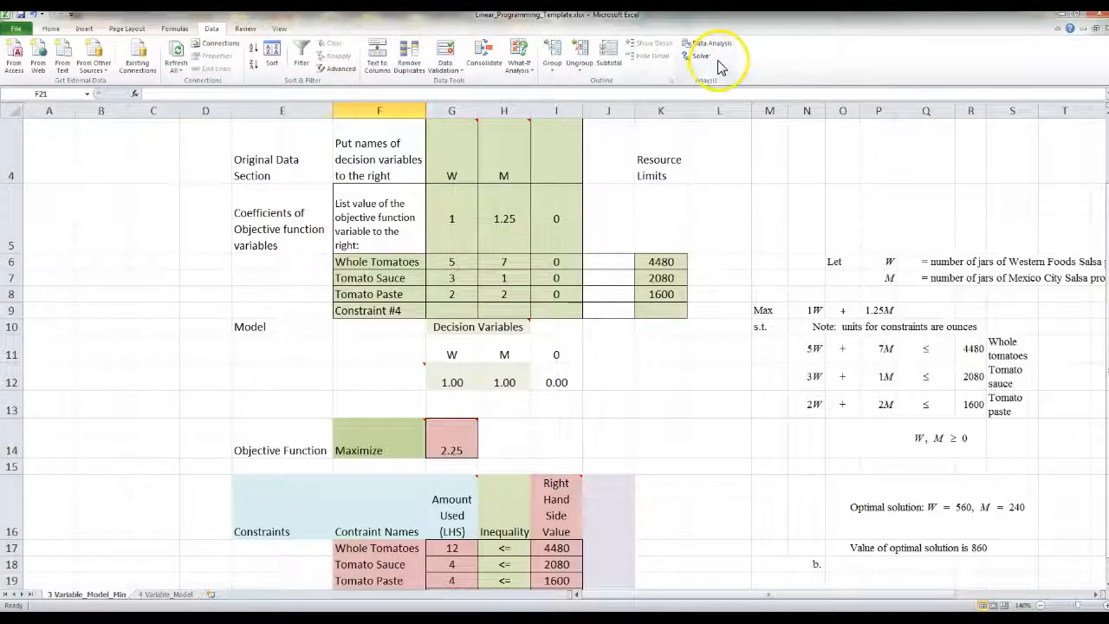
# Make sure the Solver Add-in is enabled among the Excel add-ins in the program options
pyautogui.click(18, 31)
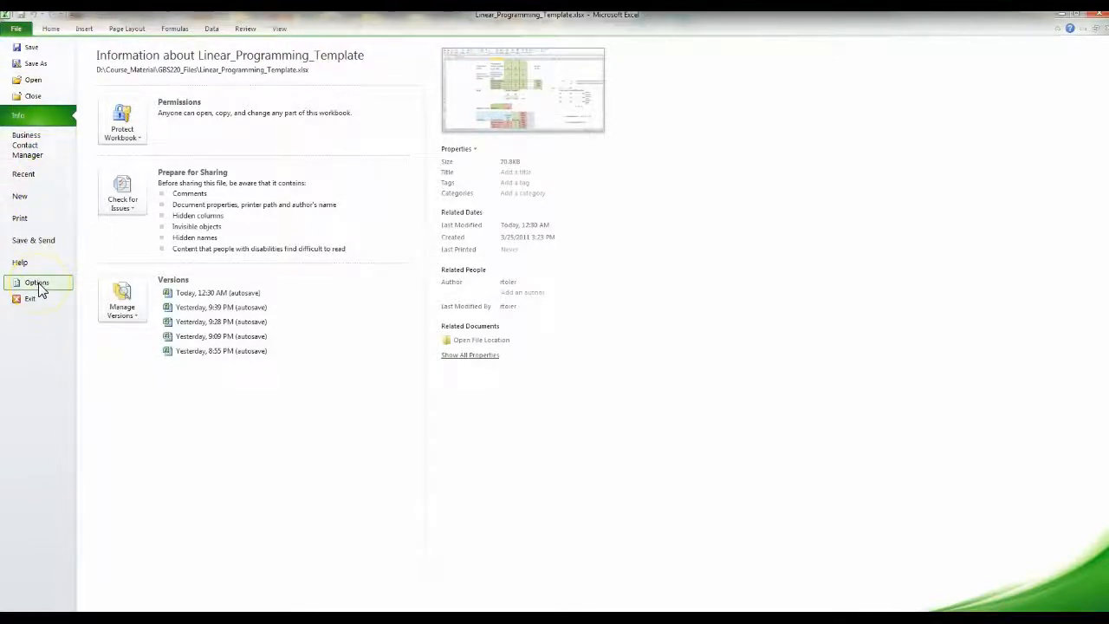
pyautogui.click(38, 282)
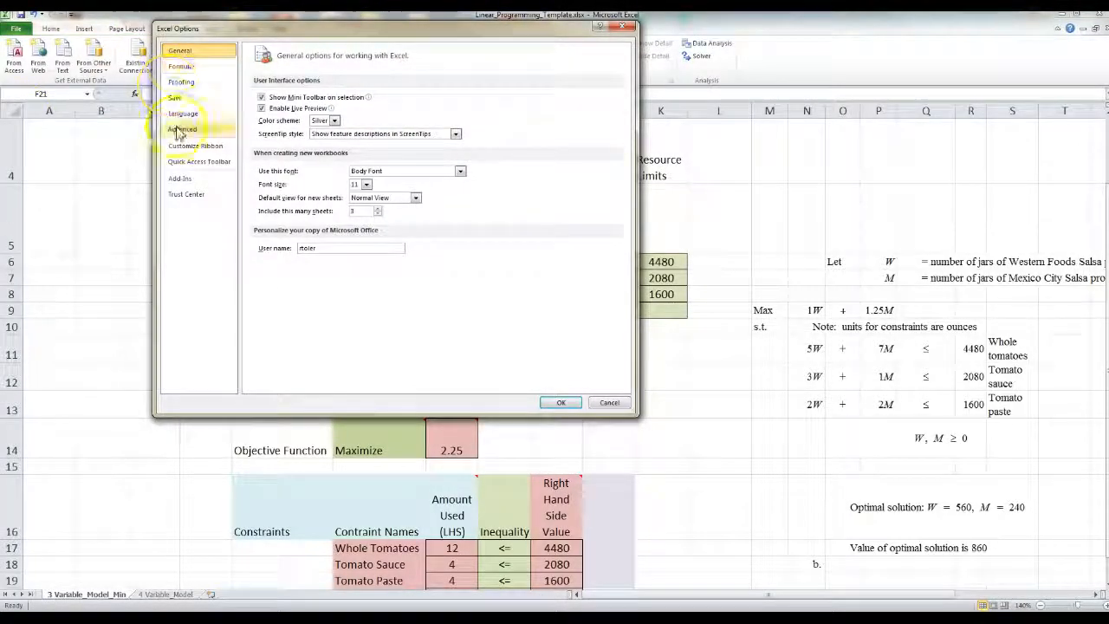
pyautogui.click(182, 179)
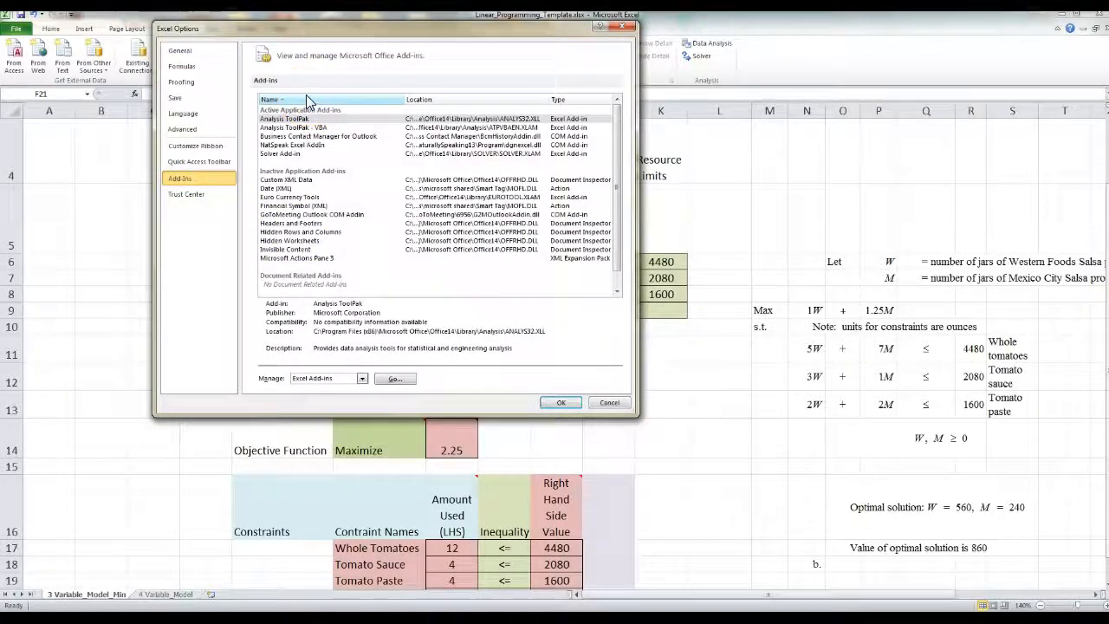
pyautogui.click(278, 155)
pyautogui.click(395, 380)
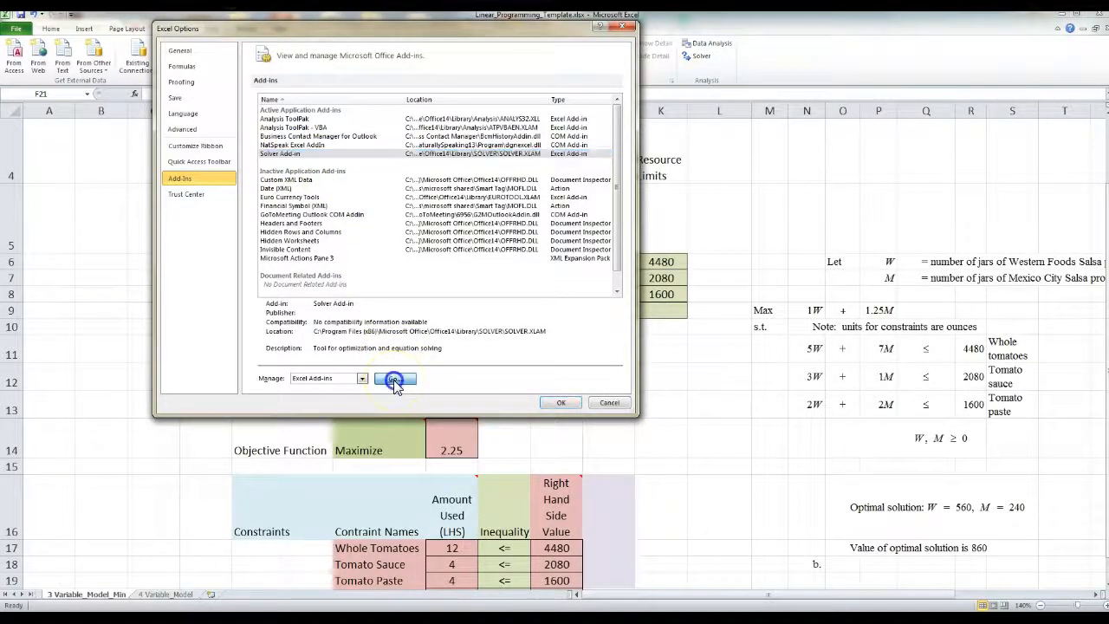
pyautogui.click(394, 382)
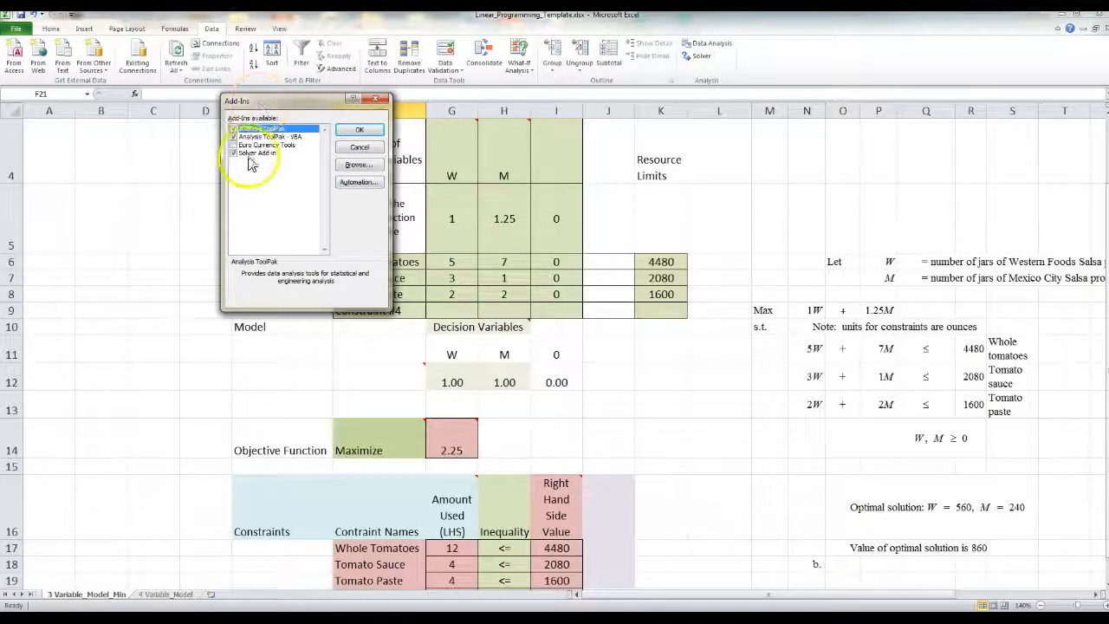
pyautogui.click(234, 155)
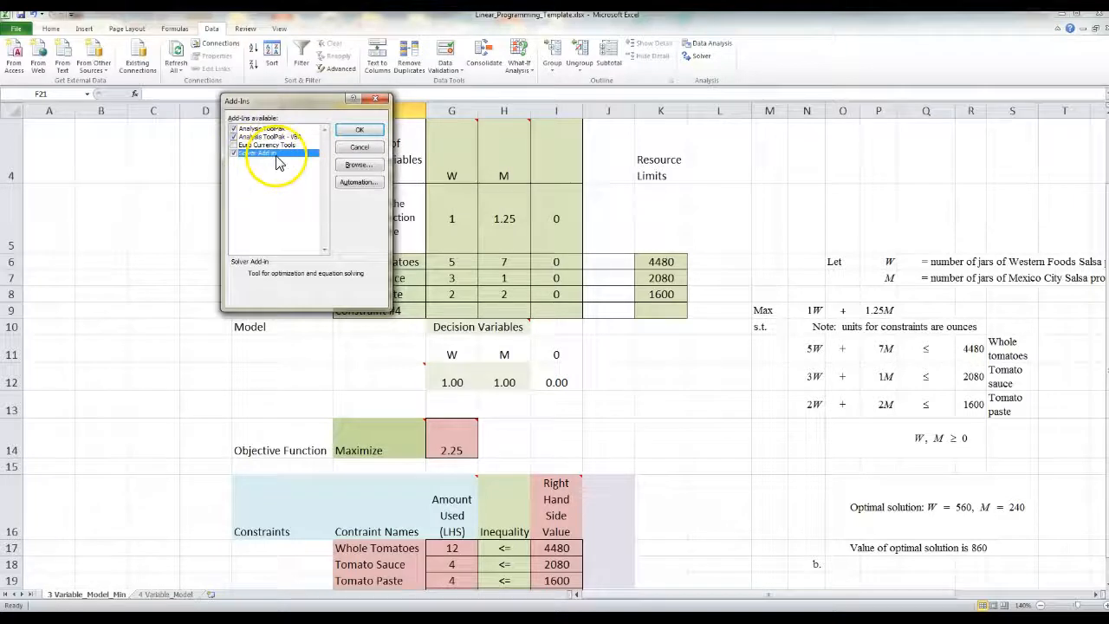
pyautogui.click(351, 132)
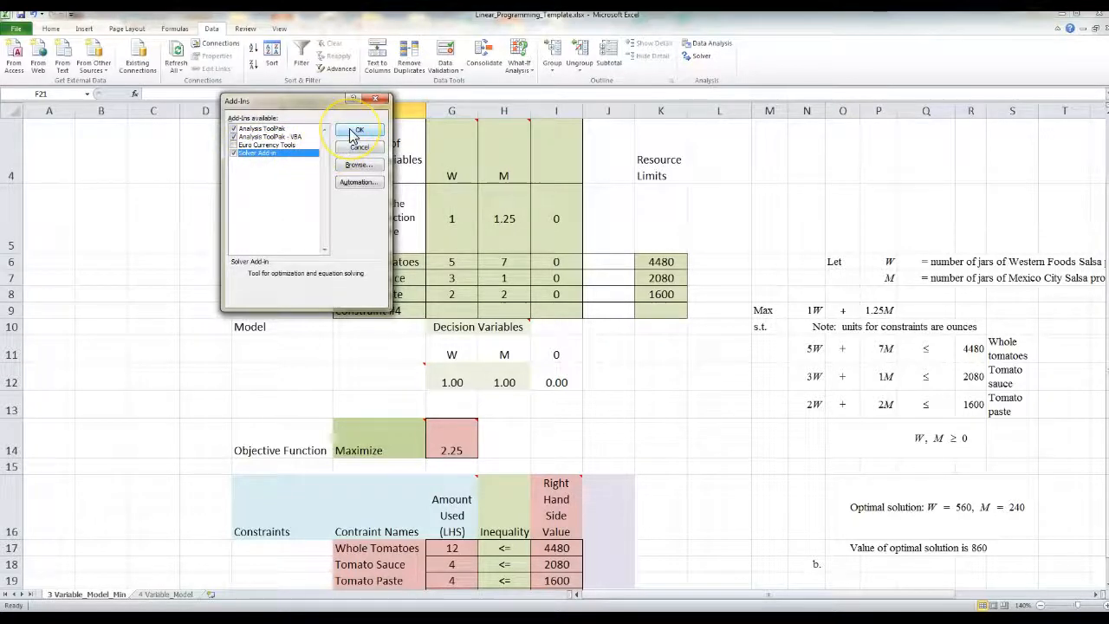
pyautogui.click(359, 133)
pyautogui.click(361, 134)
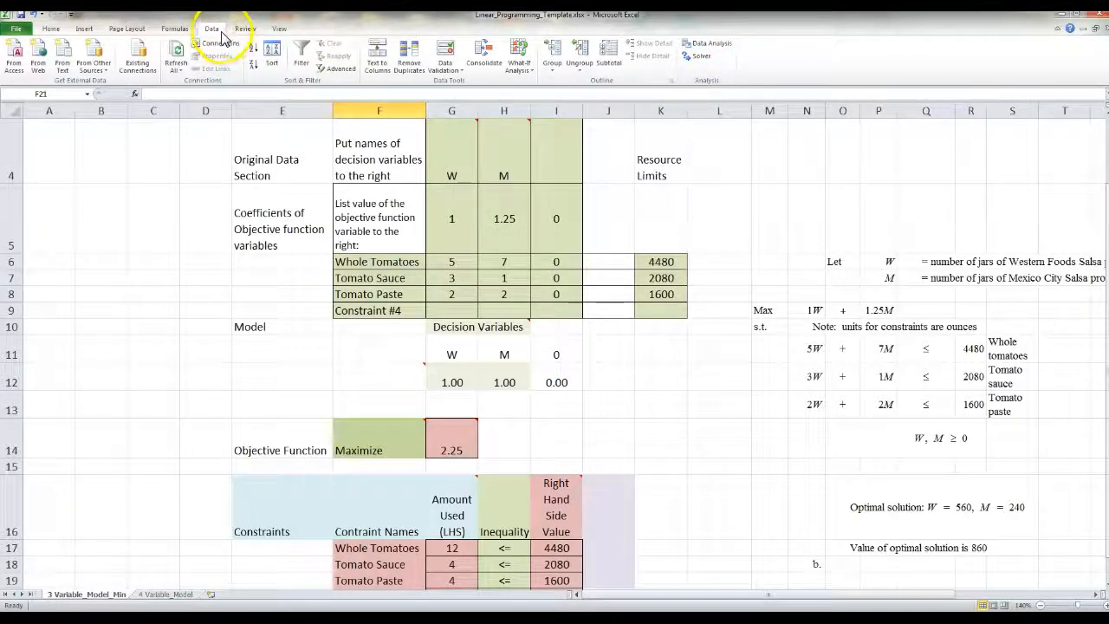
# Open Solver and set its objective to maximize the objective function cell $G$14
pyautogui.click(702, 58)
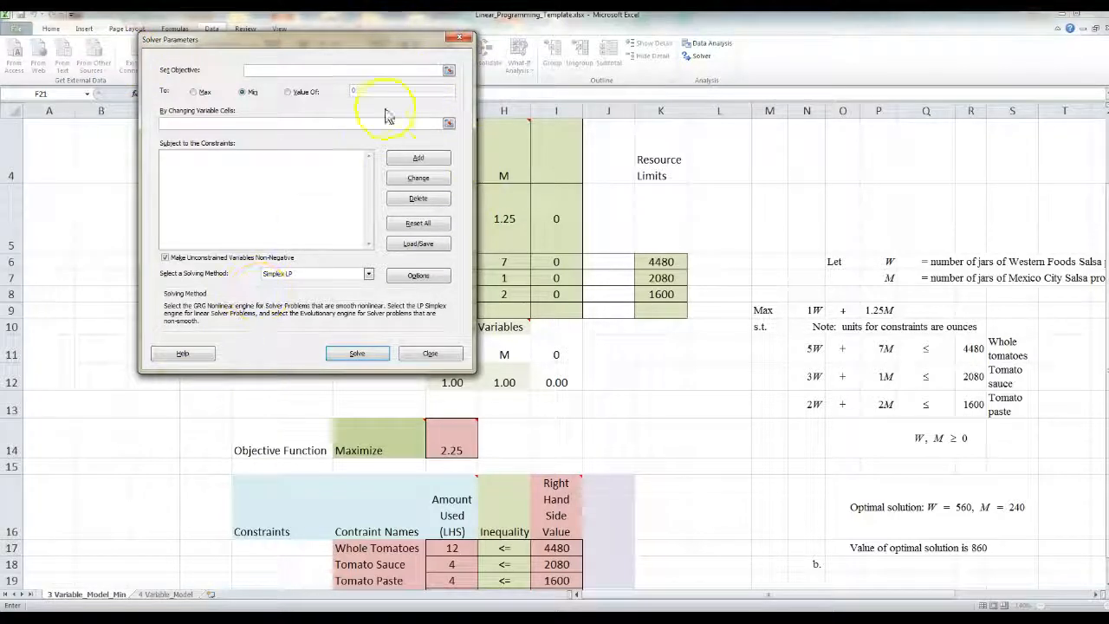
pyautogui.moveTo(296, 45); pyautogui.dragTo(862, 82)
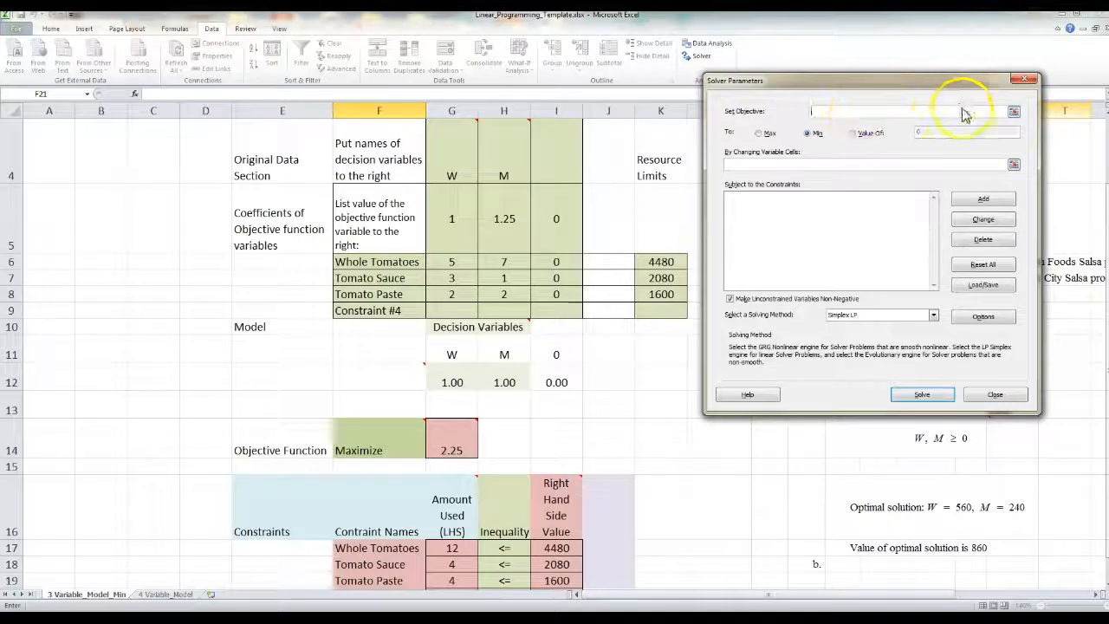
pyautogui.click(1014, 113)
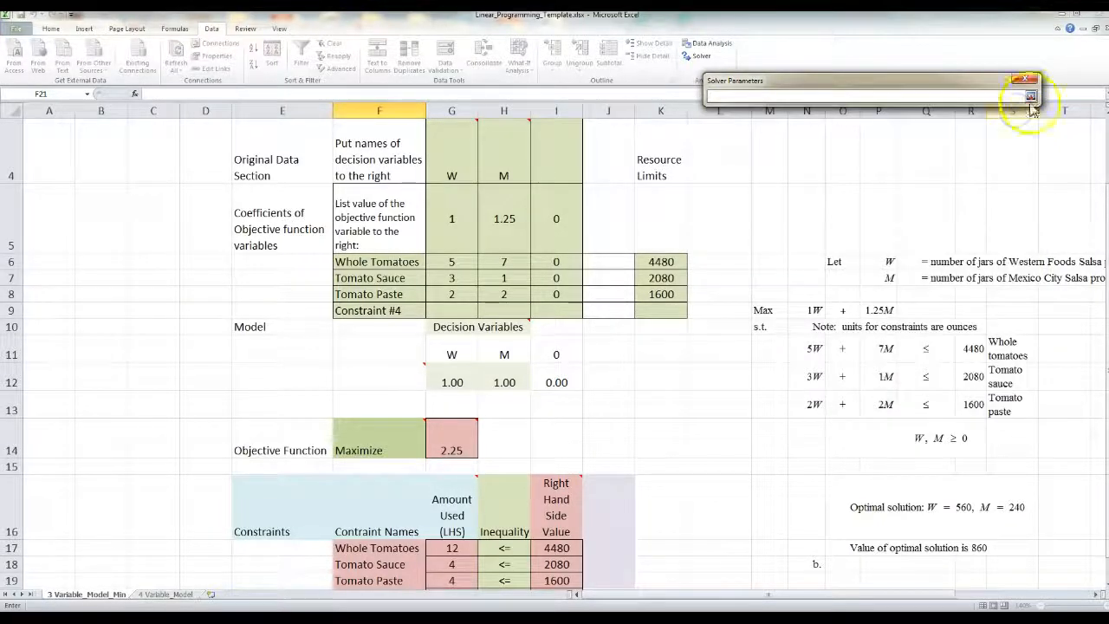
pyautogui.click(452, 445)
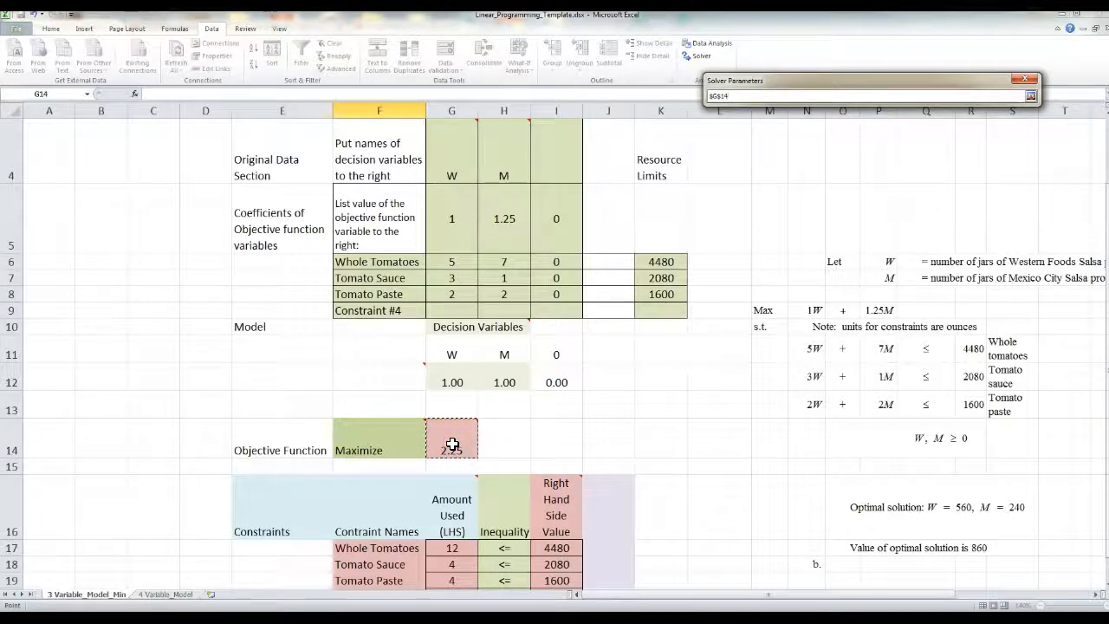
pyautogui.click(728, 97)
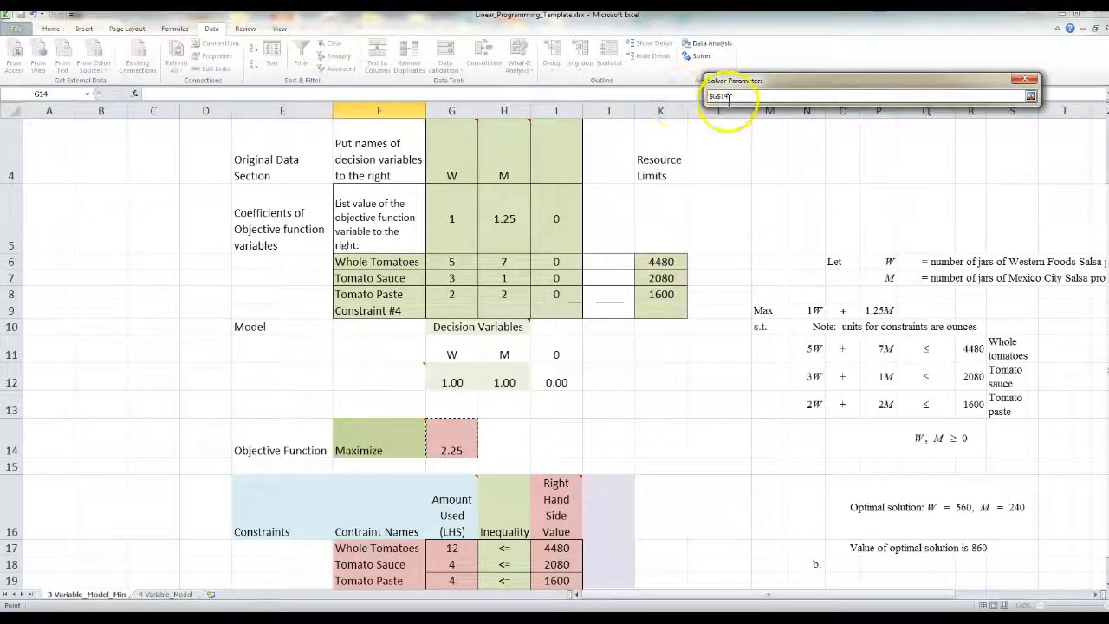
pyautogui.click(1030, 96)
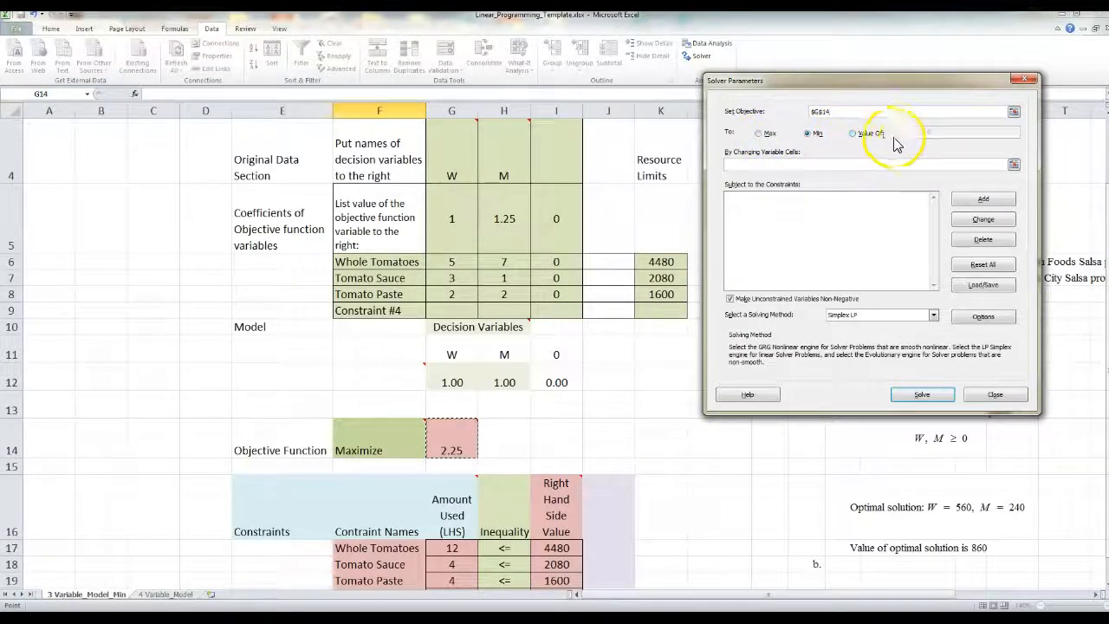
pyautogui.click(759, 135)
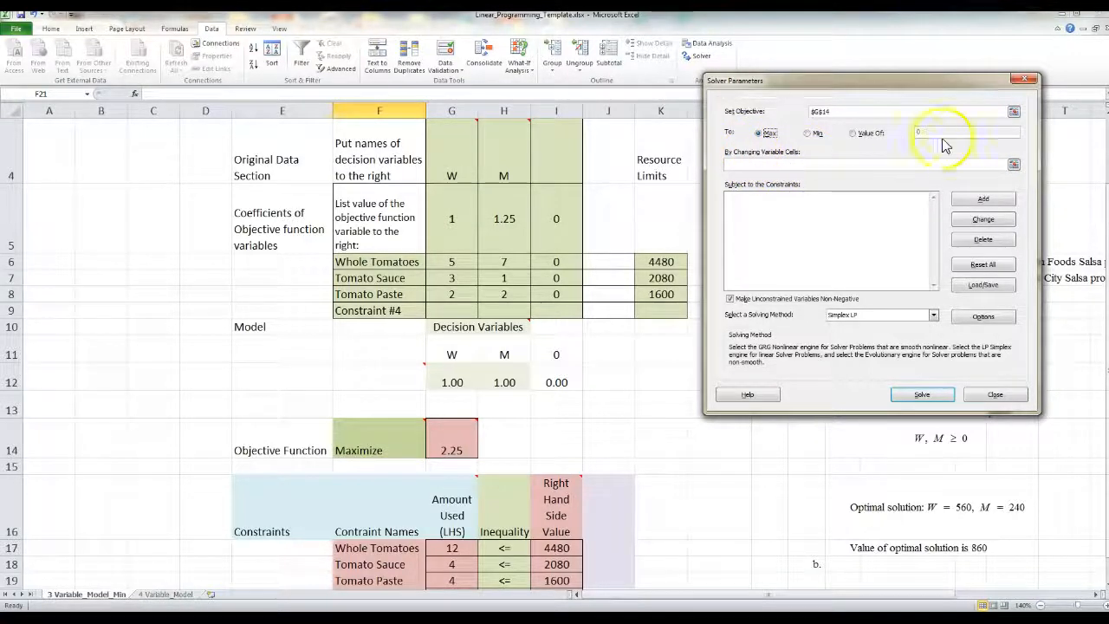
# Set Solver's changing variable cells to the W and M decision variables in $G$12:$H$12
pyautogui.click(1015, 166)
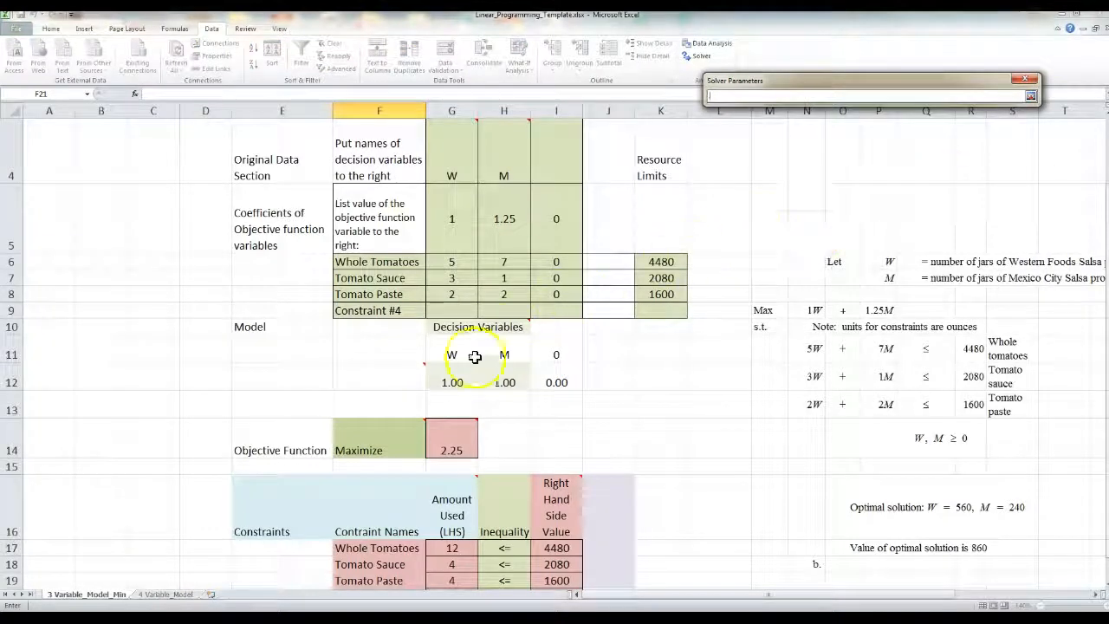
pyautogui.moveTo(447, 382); pyautogui.dragTo(501, 375)
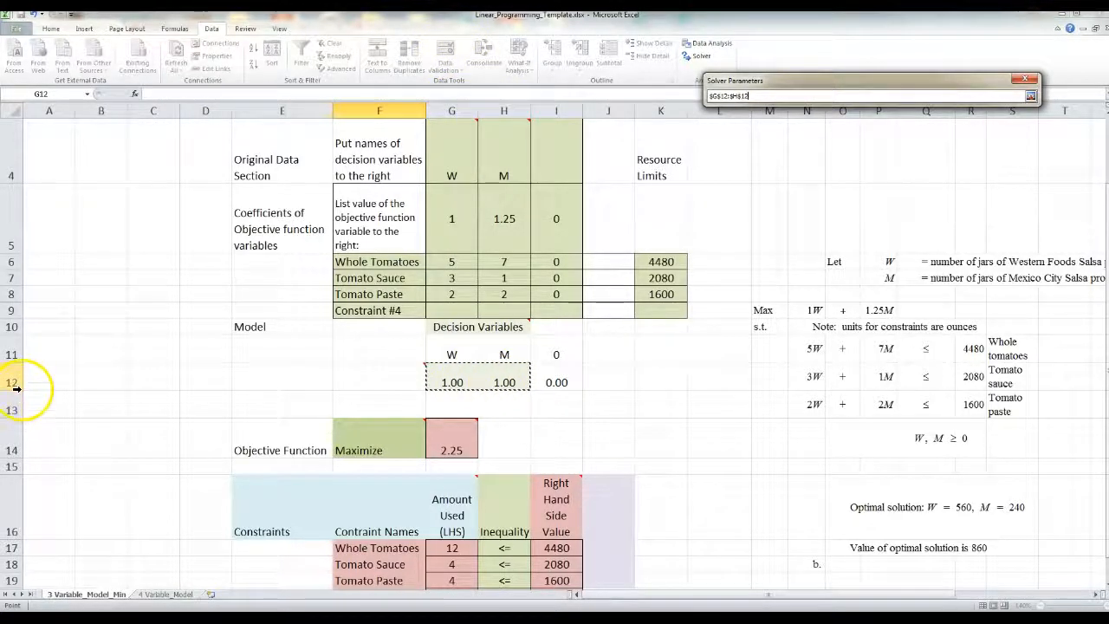
pyautogui.click(1031, 95)
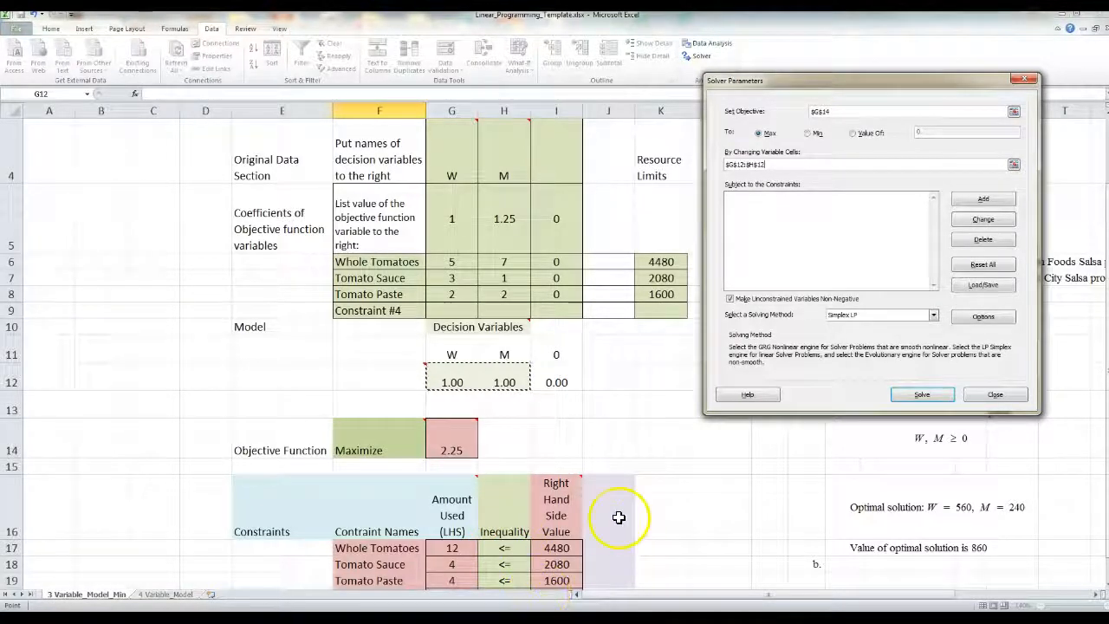
# Add a Solver constraint requiring the Whole Tomatoes amount used in $G$17 to be <= its right-hand side value in $I$17
pyautogui.click(976, 203)
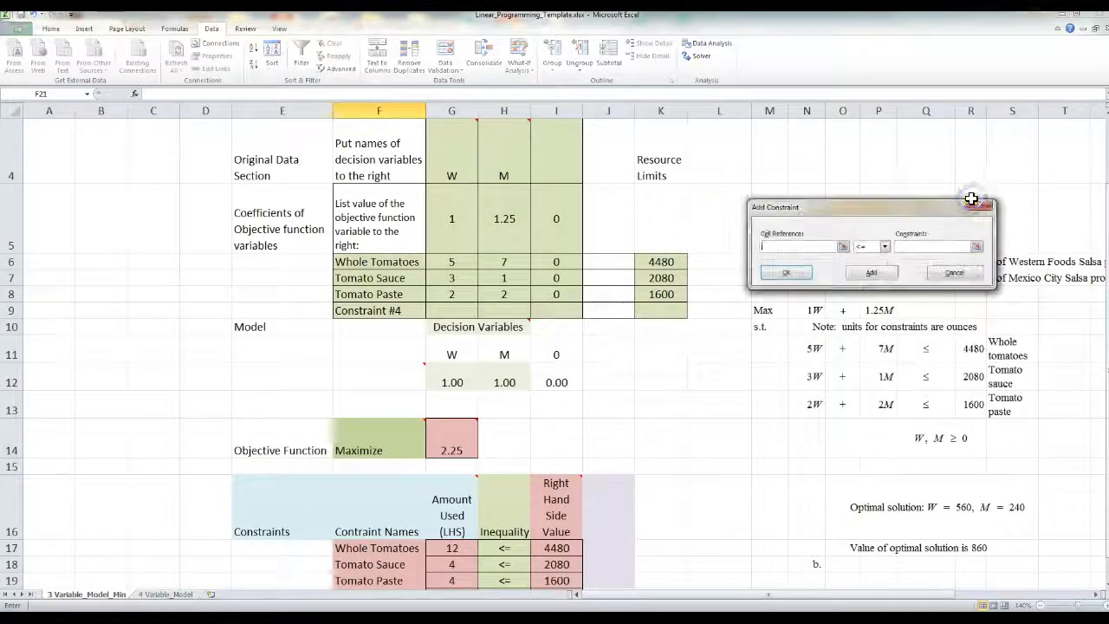
pyautogui.click(843, 247)
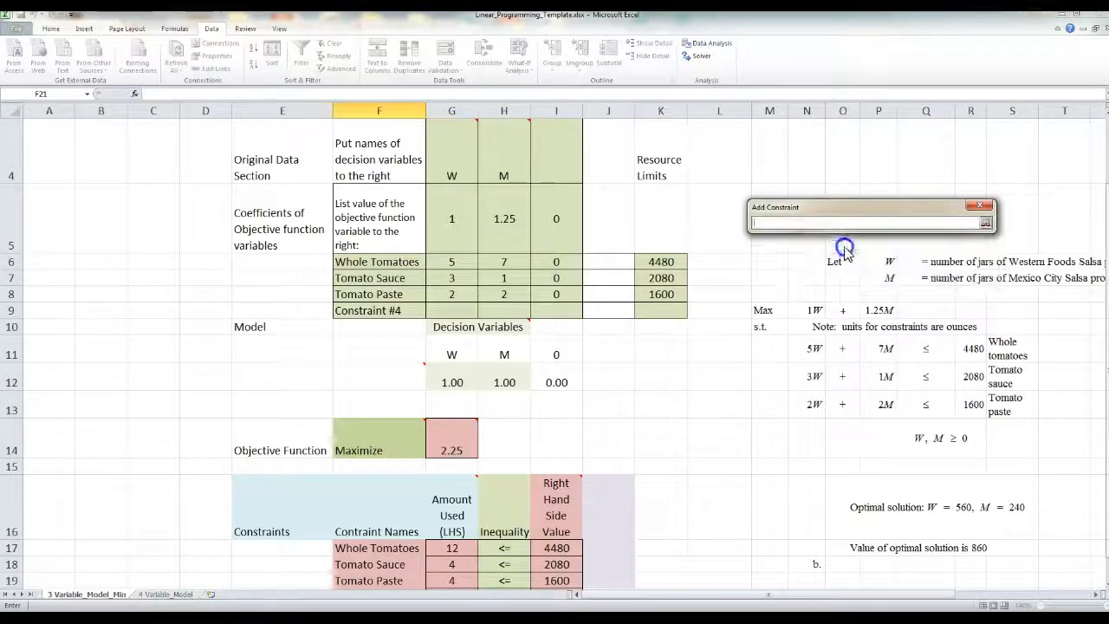
pyautogui.click(454, 548)
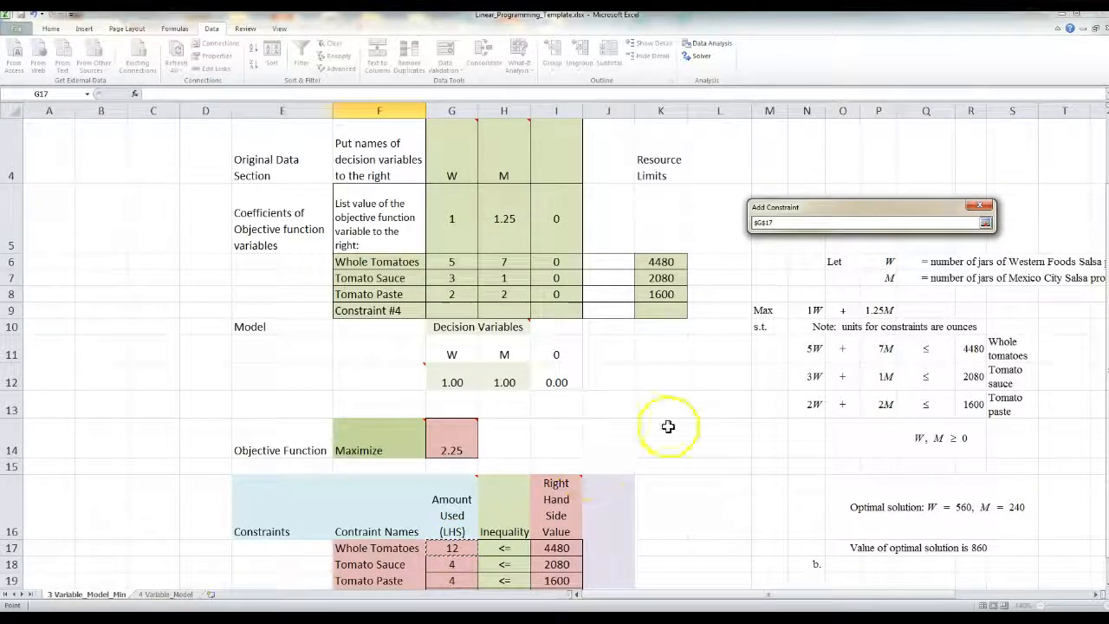
pyautogui.click(987, 223)
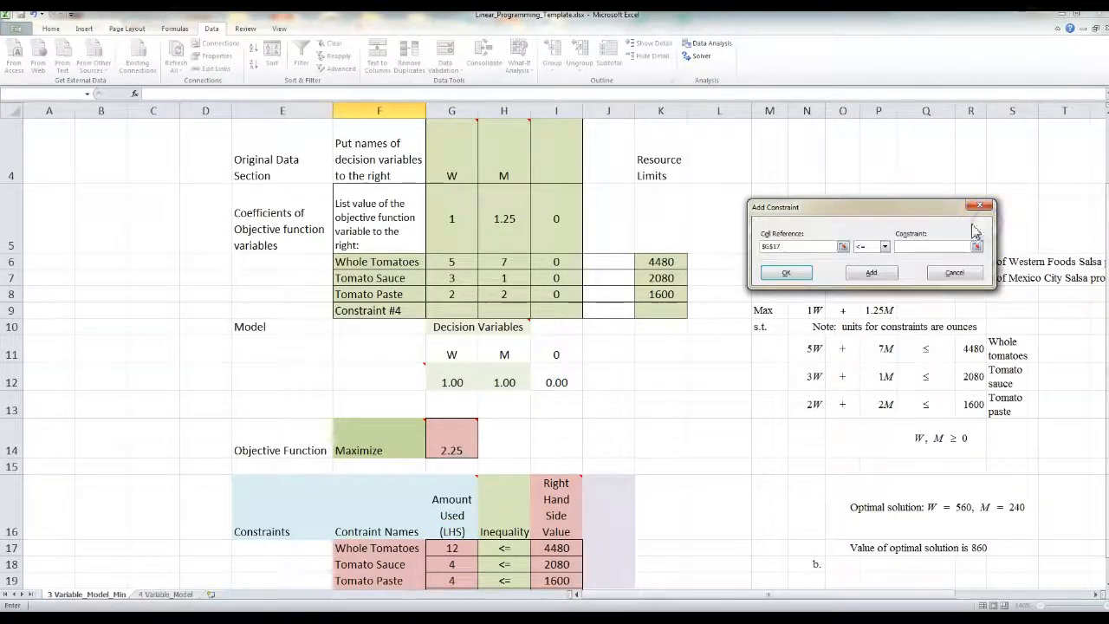
pyautogui.click(885, 248)
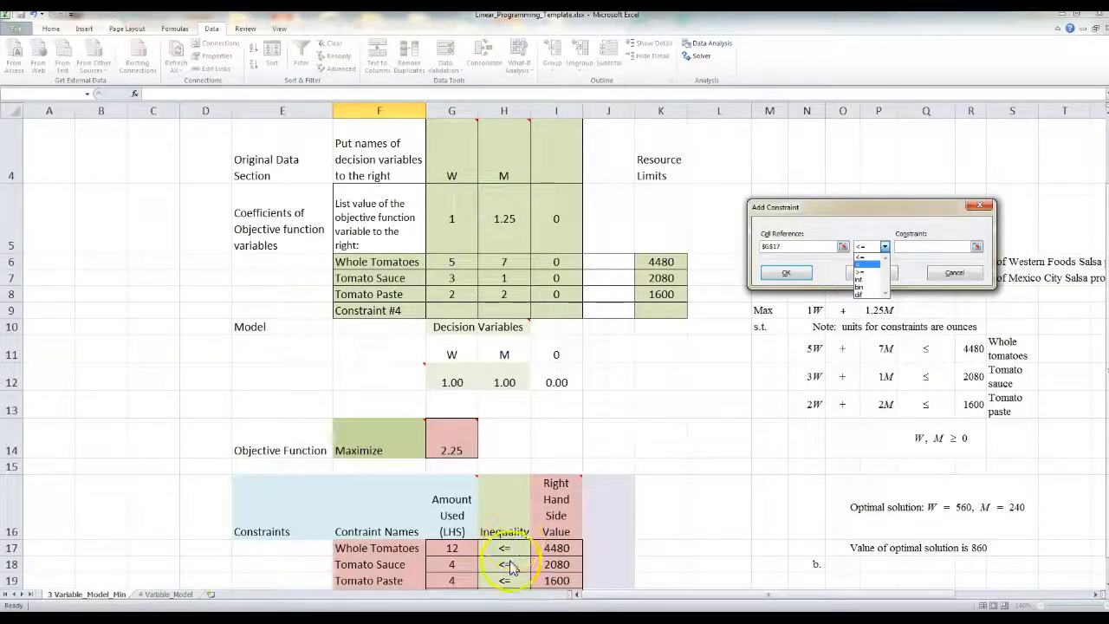
pyautogui.click(861, 257)
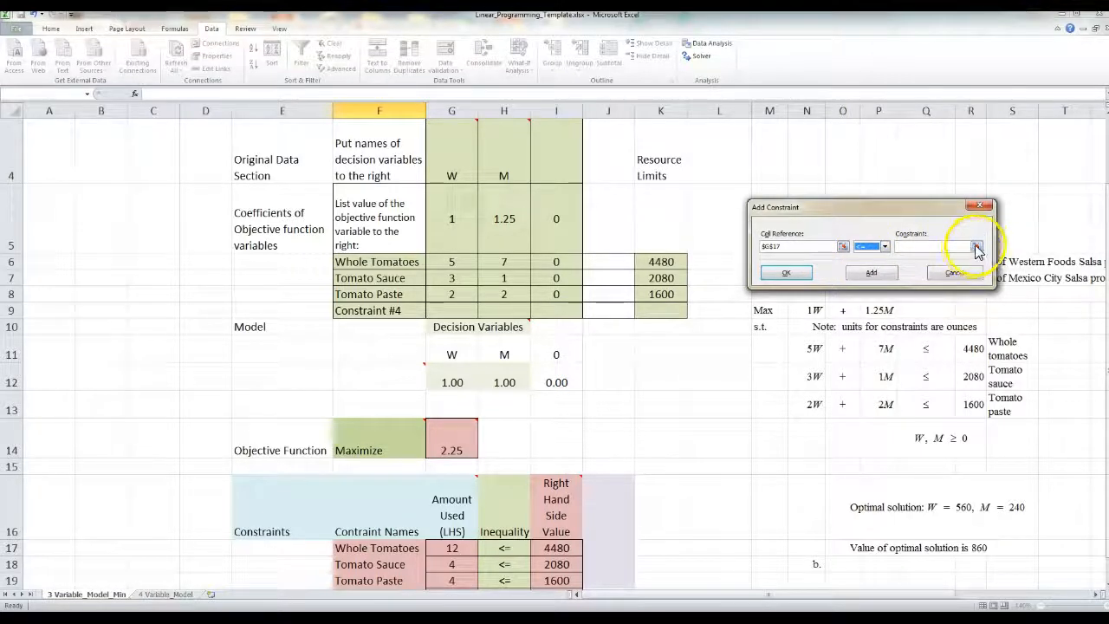
pyautogui.click(977, 248)
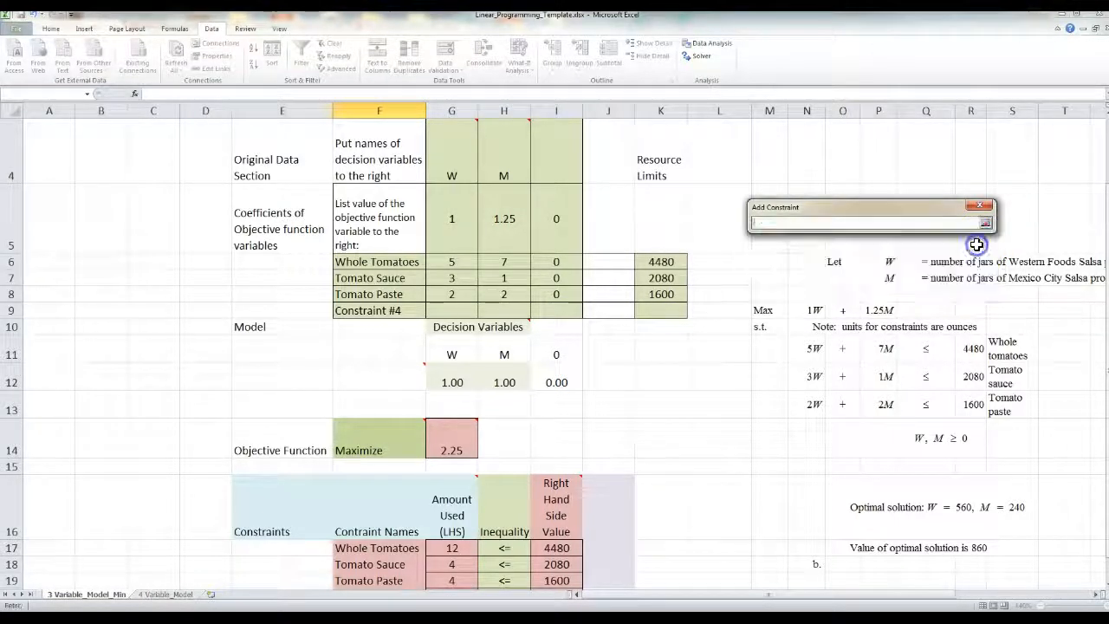
pyautogui.click(559, 548)
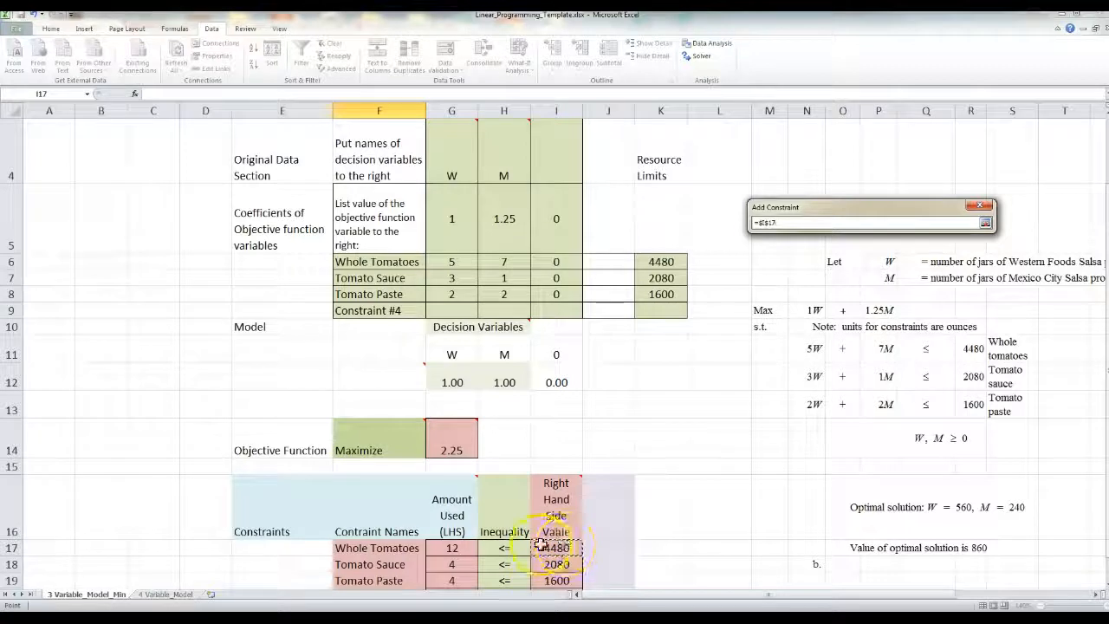
pyautogui.click(987, 223)
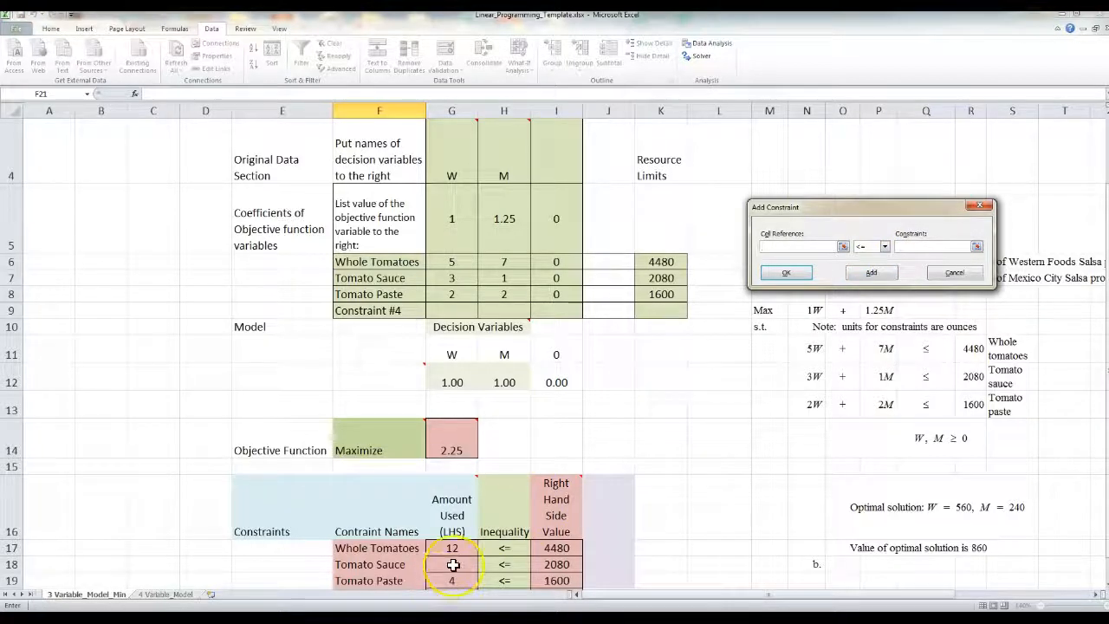
# Add the Tomato Sauce constraint to Solver, with amount used $G$18 <= right-hand side value $I$18
pyautogui.scroll(-1, 741, 347)
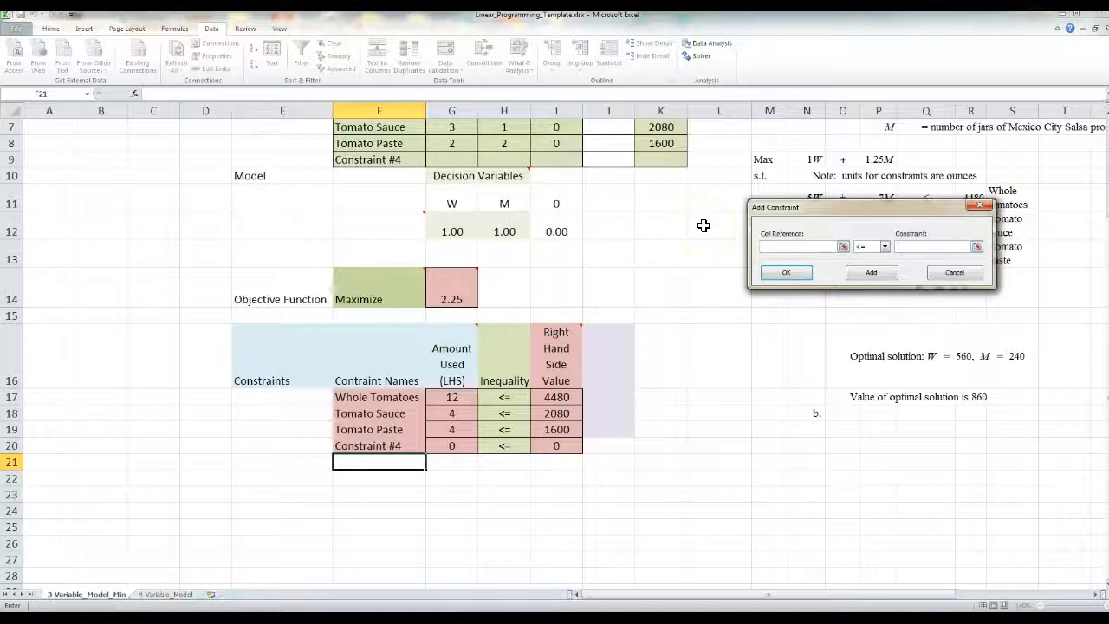
pyautogui.click(462, 415)
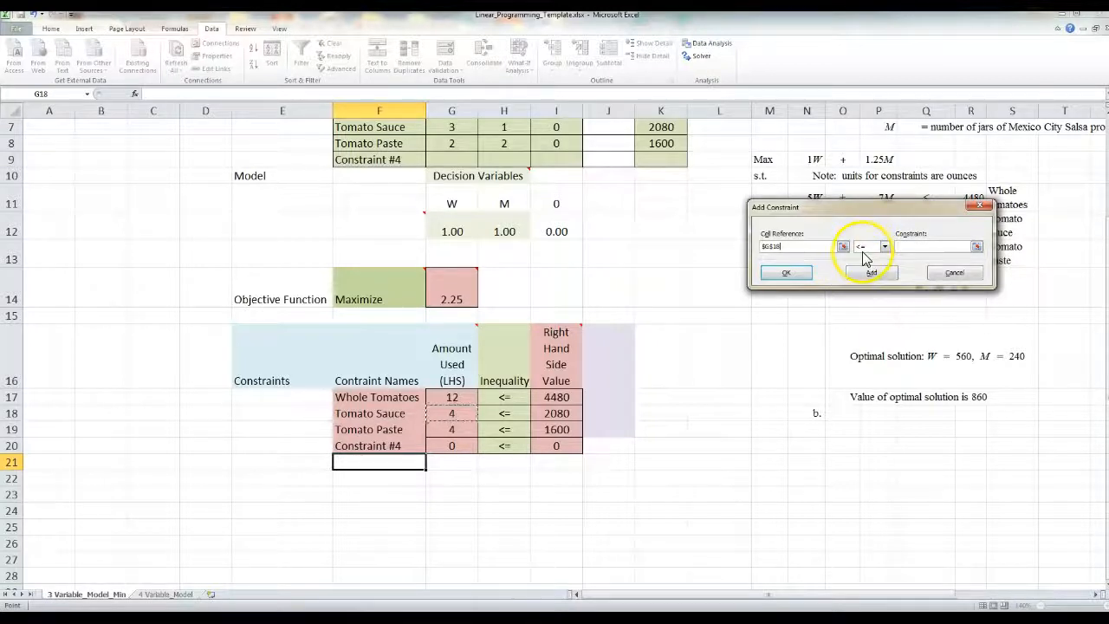
pyautogui.click(951, 249)
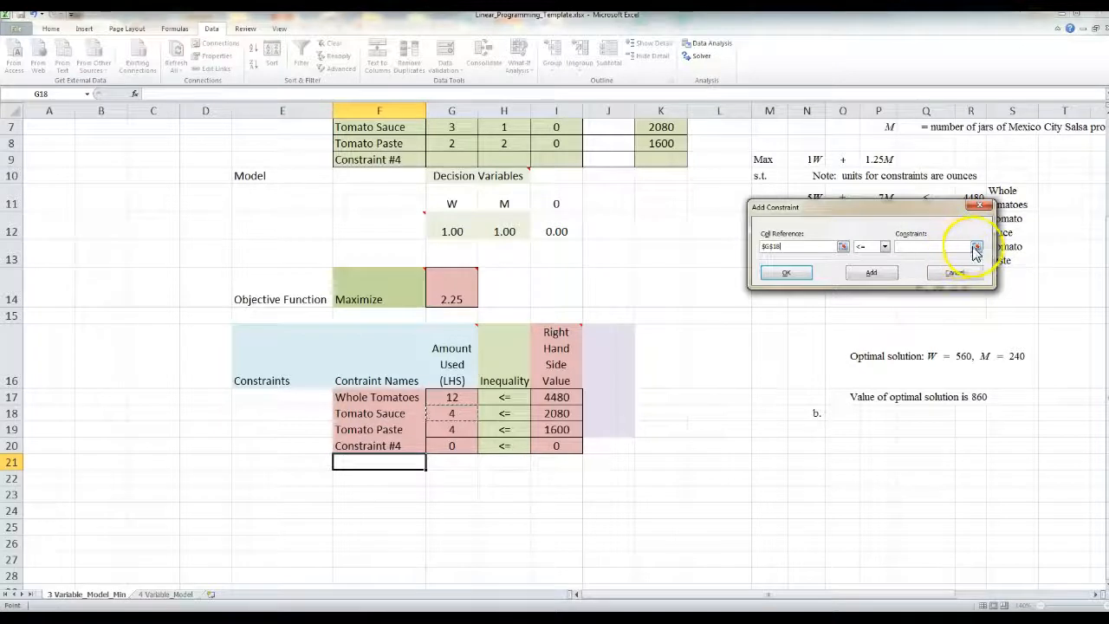
pyautogui.click(977, 247)
pyautogui.click(572, 415)
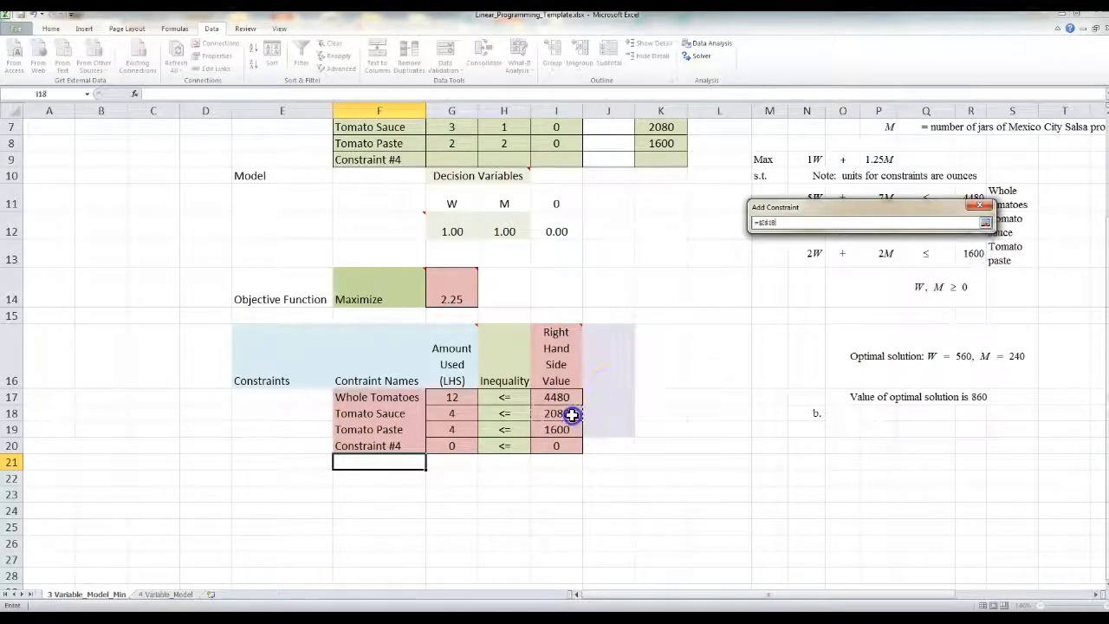
pyautogui.click(985, 223)
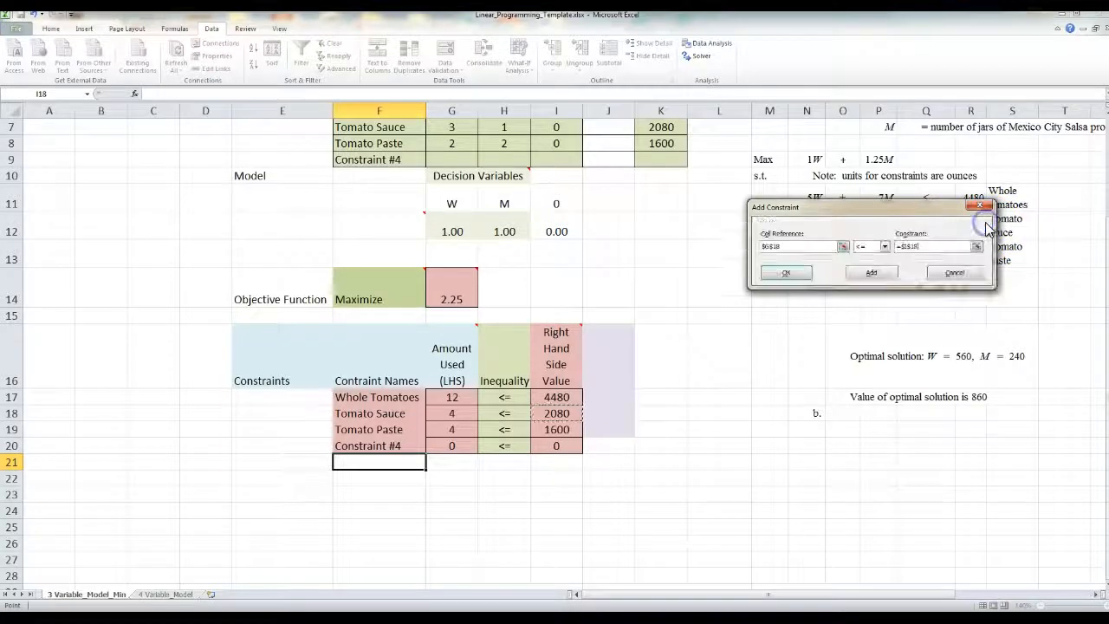
pyautogui.click(873, 274)
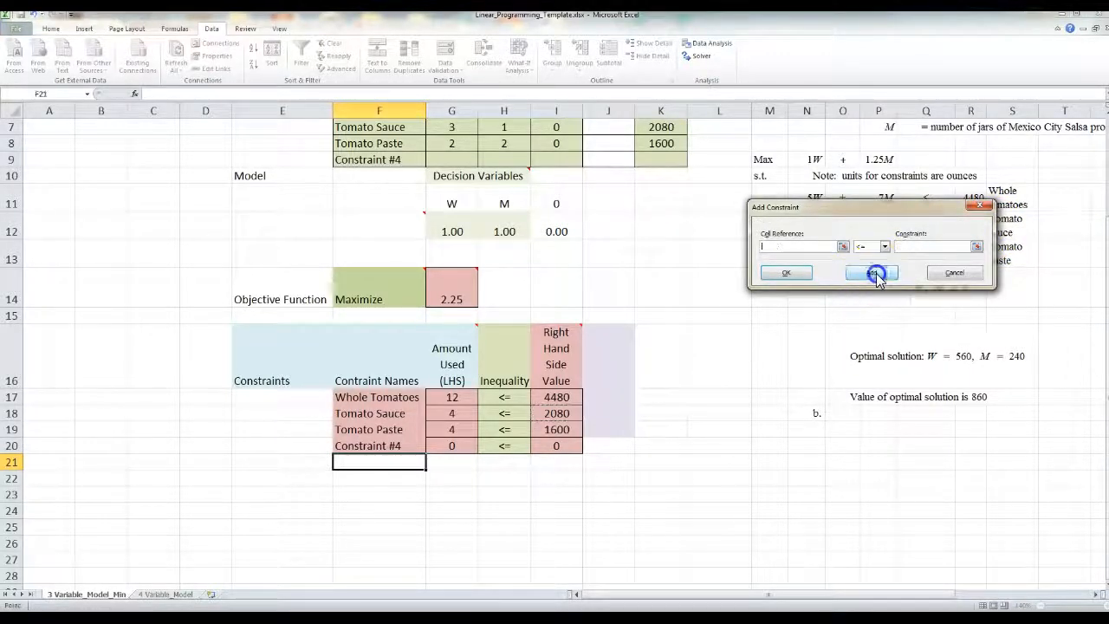
# Add the Tomato Paste constraint $G$19 <= $I$19 and finish adding constraints to return to the Solver parameters
pyautogui.click(452, 431)
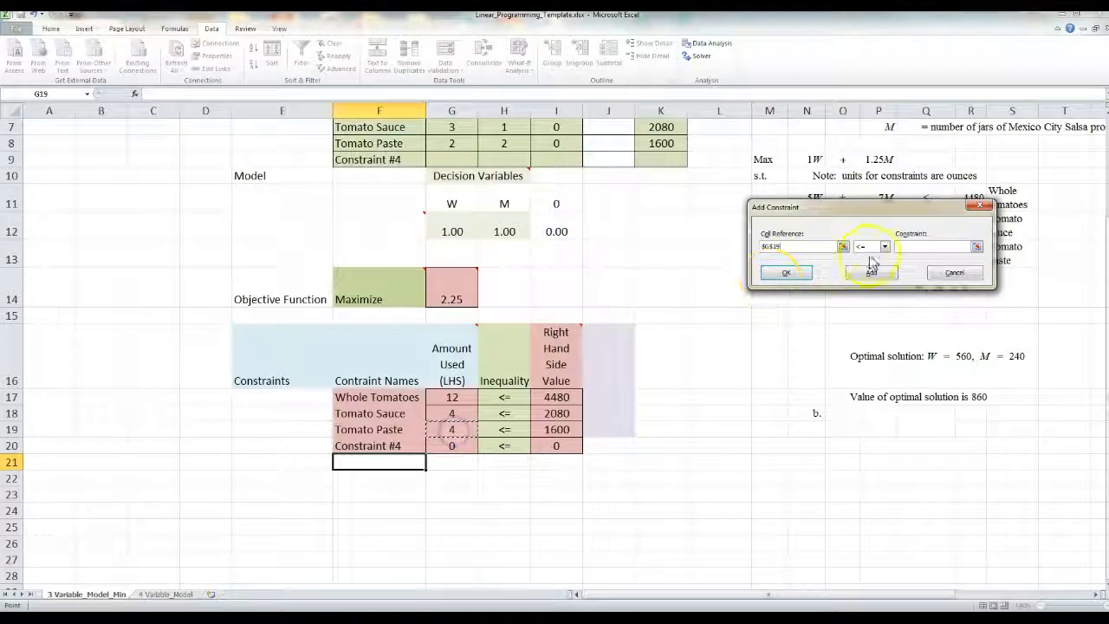
pyautogui.click(977, 247)
pyautogui.click(558, 430)
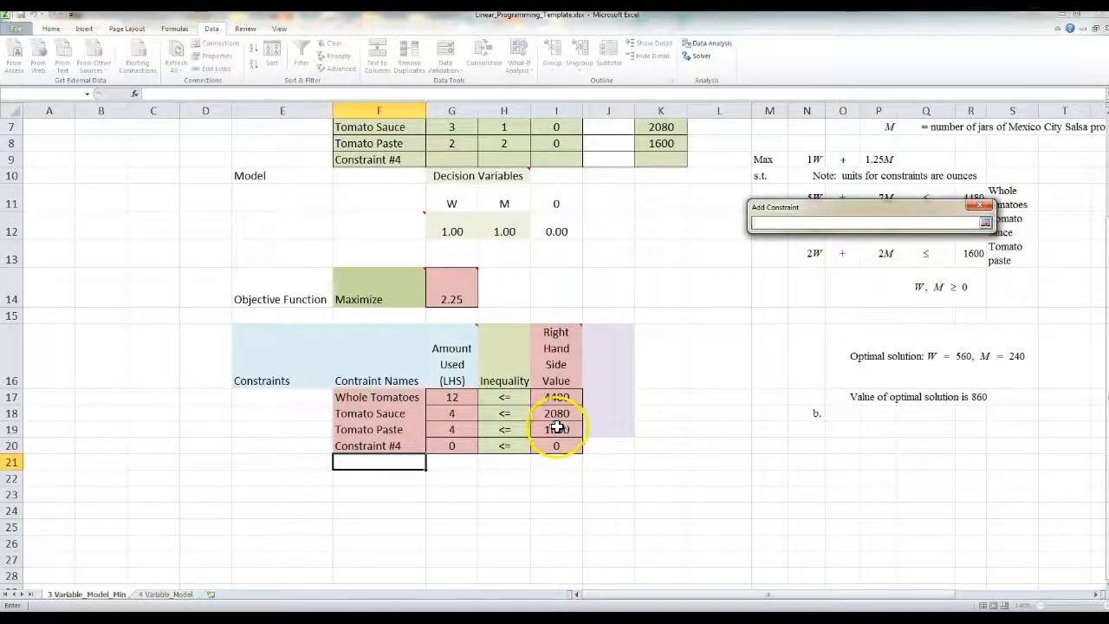
pyautogui.click(986, 224)
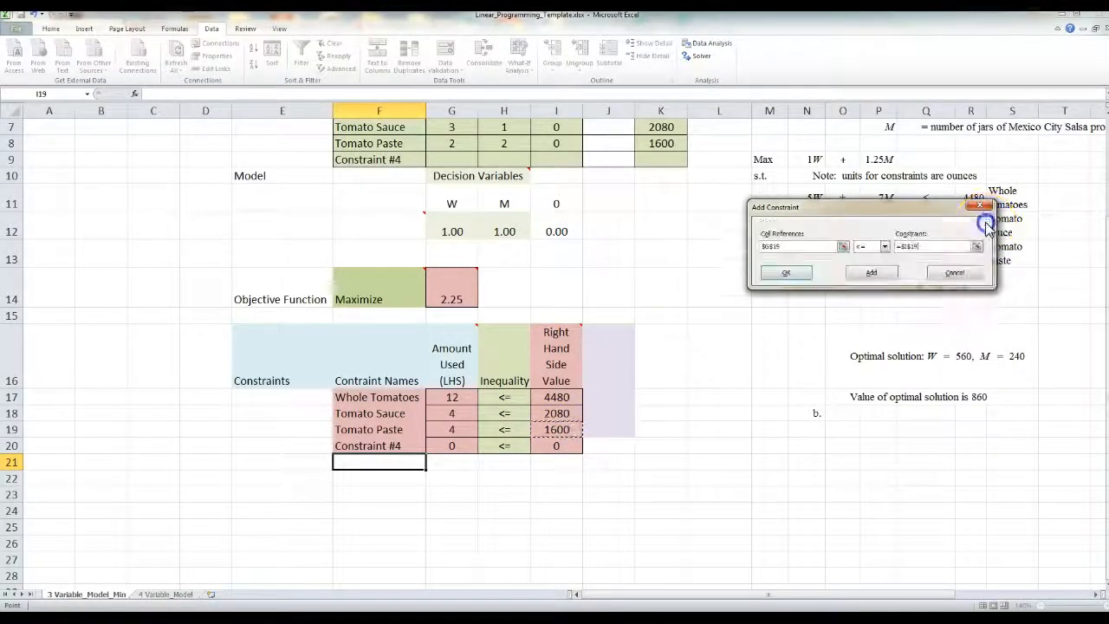
pyautogui.click(787, 275)
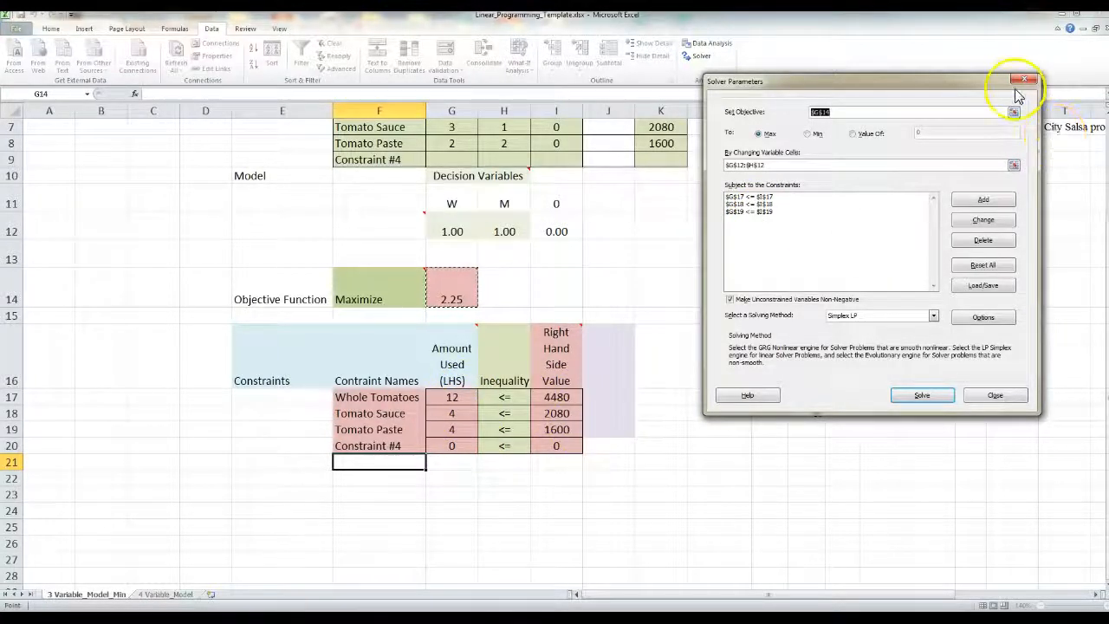
# Turn the non-negative option for unconstrained variables off and back on, and check that Simplex LP is the solving method
pyautogui.click(730, 299)
pyautogui.click(774, 302)
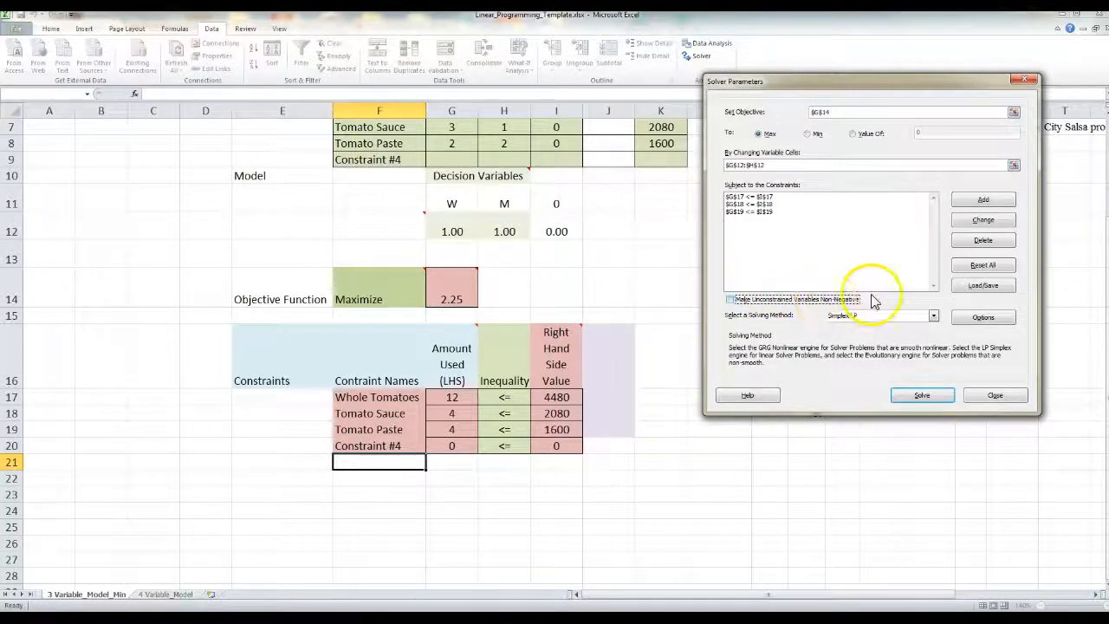
pyautogui.click(731, 300)
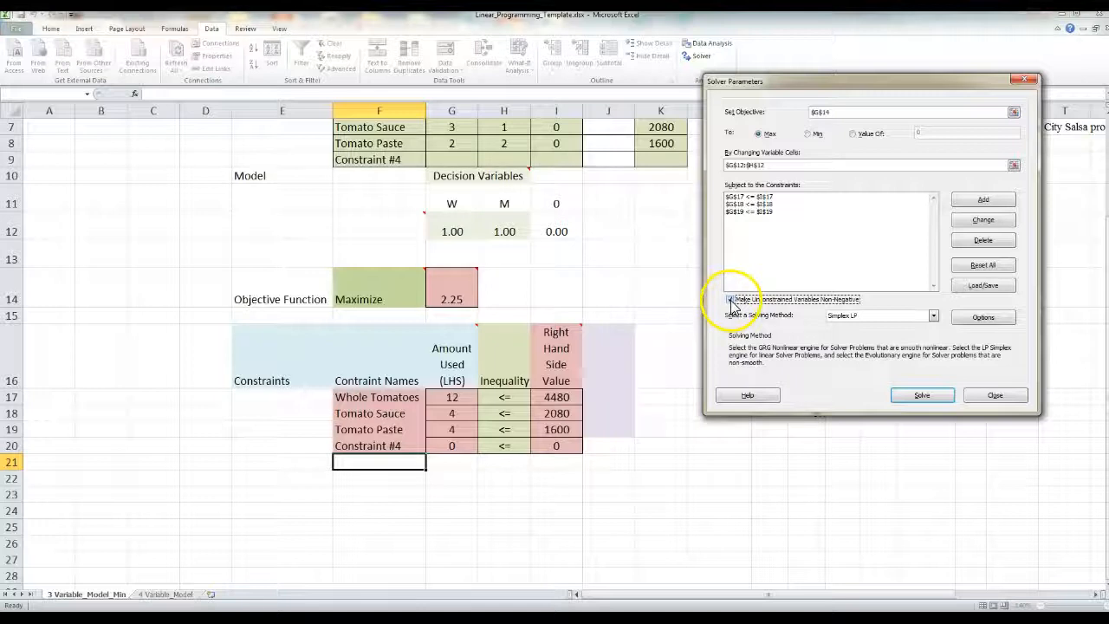
pyautogui.click(832, 286)
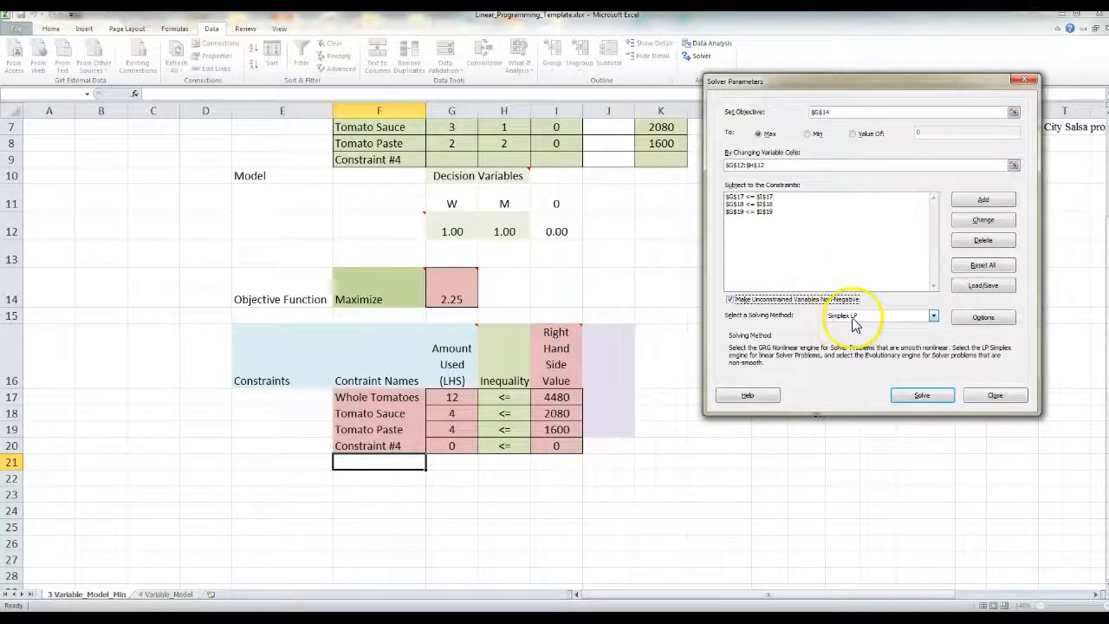
pyautogui.click(908, 320)
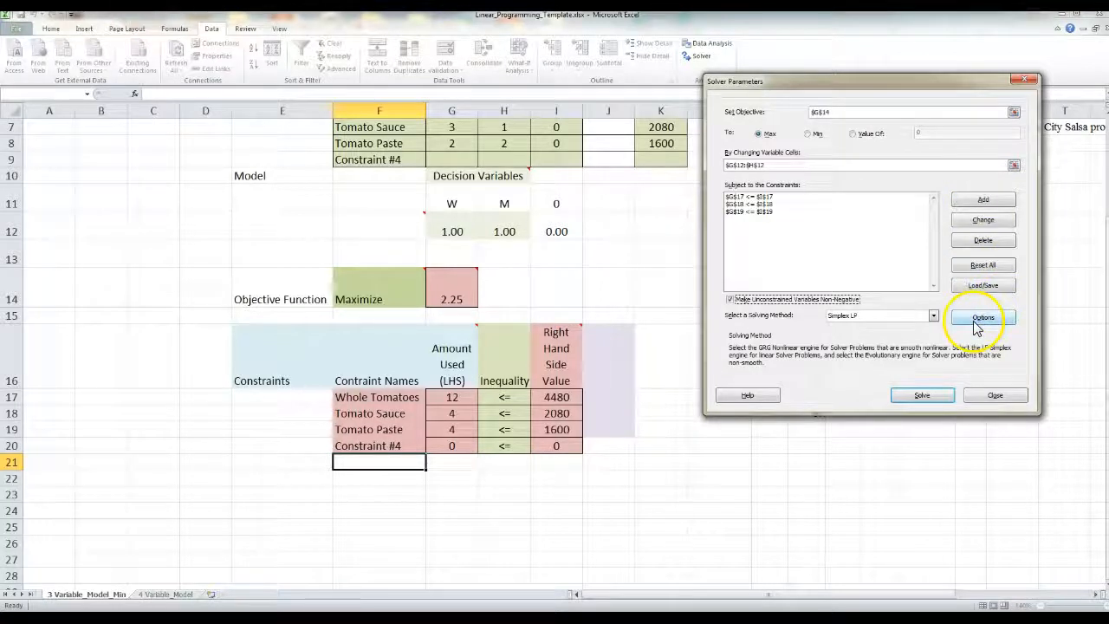
pyautogui.click(851, 113)
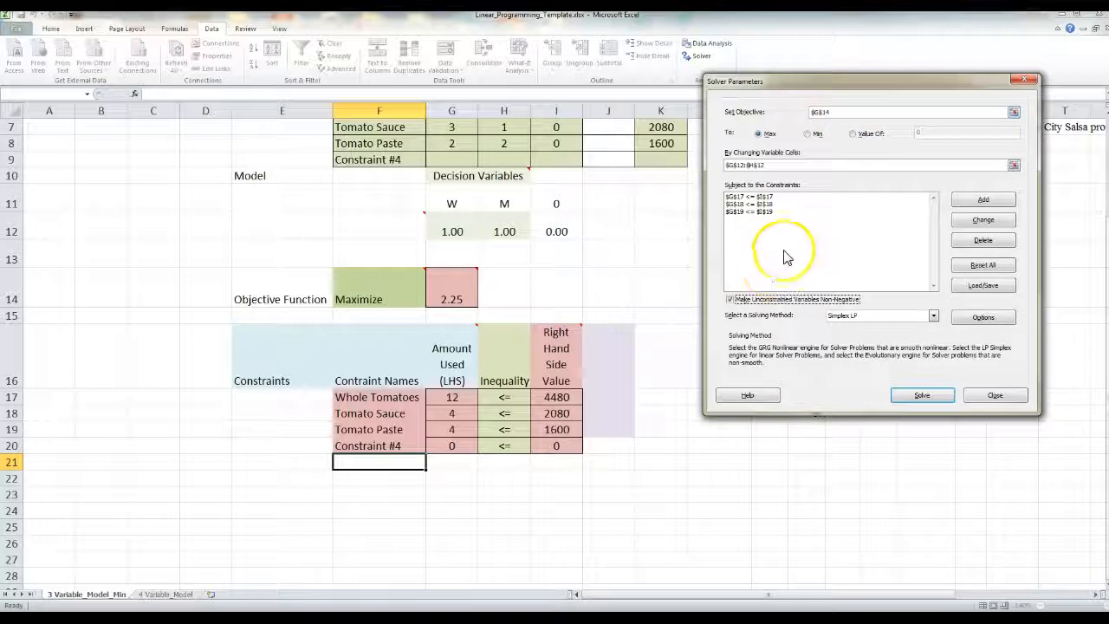
# Solve the model, keep the Solver solution, and generate the Answer, Sensitivity and Limits reports
pyautogui.click(922, 399)
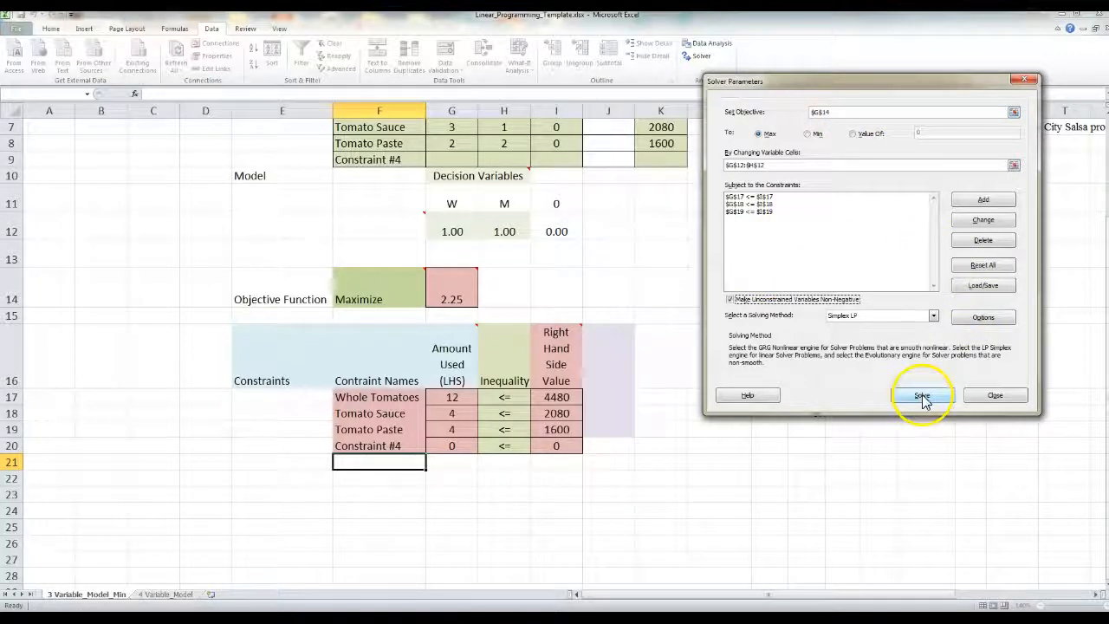
pyautogui.click(923, 401)
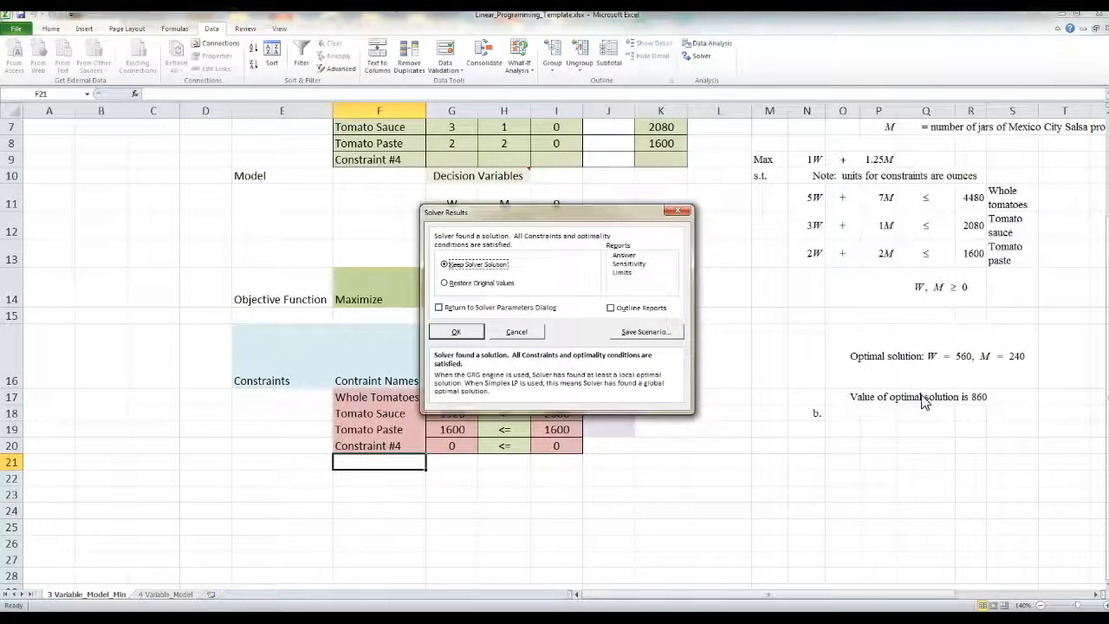
pyautogui.click(449, 247)
pyautogui.click(624, 257)
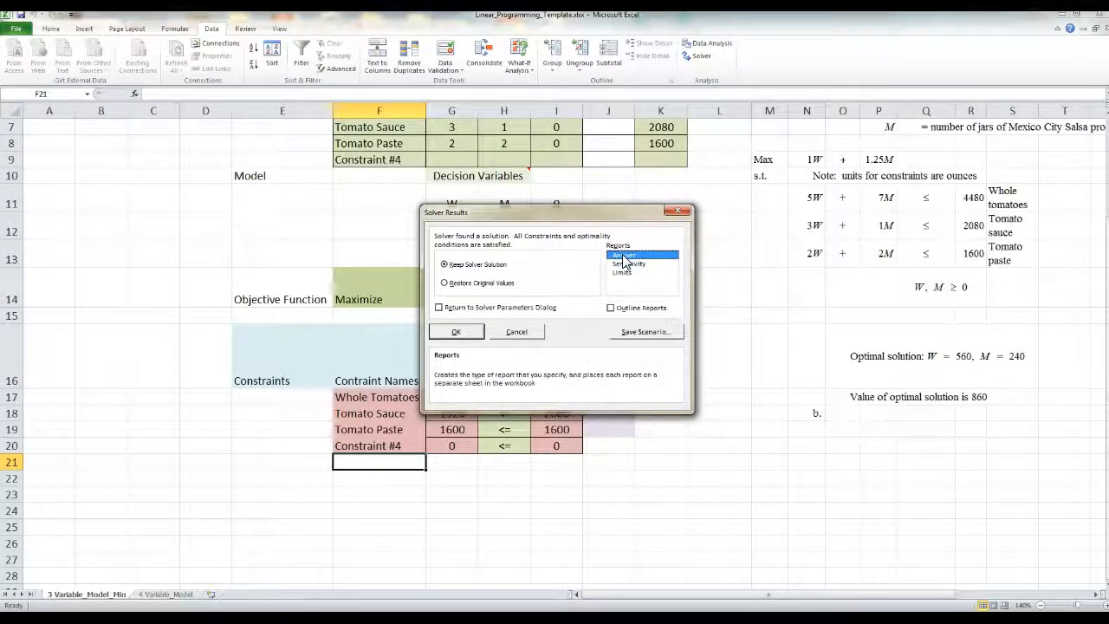
pyautogui.click(628, 265)
pyautogui.click(627, 273)
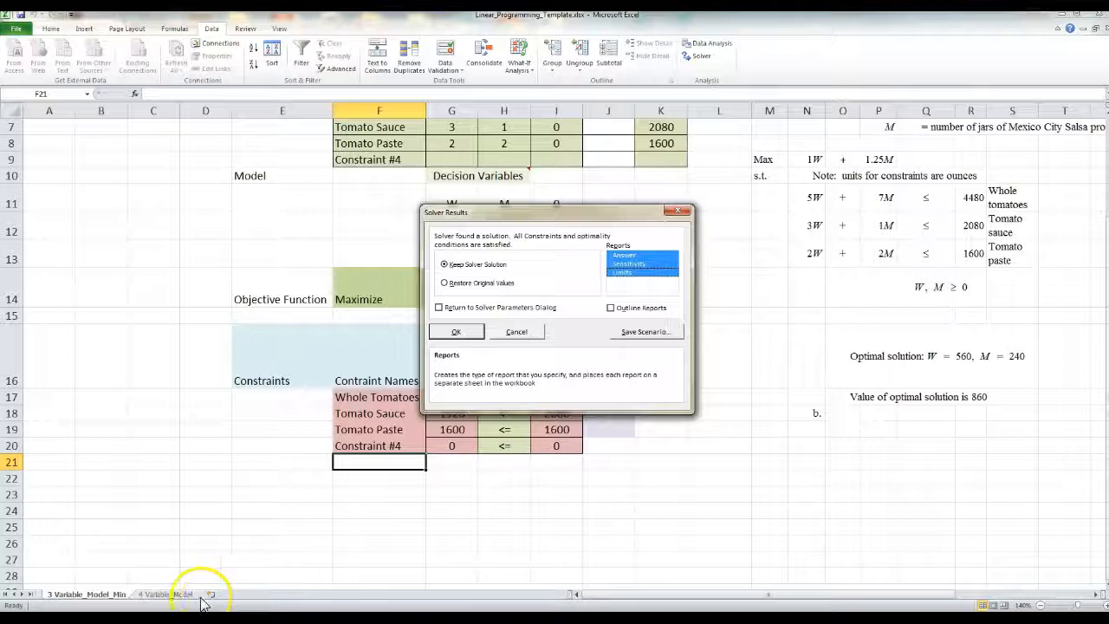
pyautogui.click(456, 333)
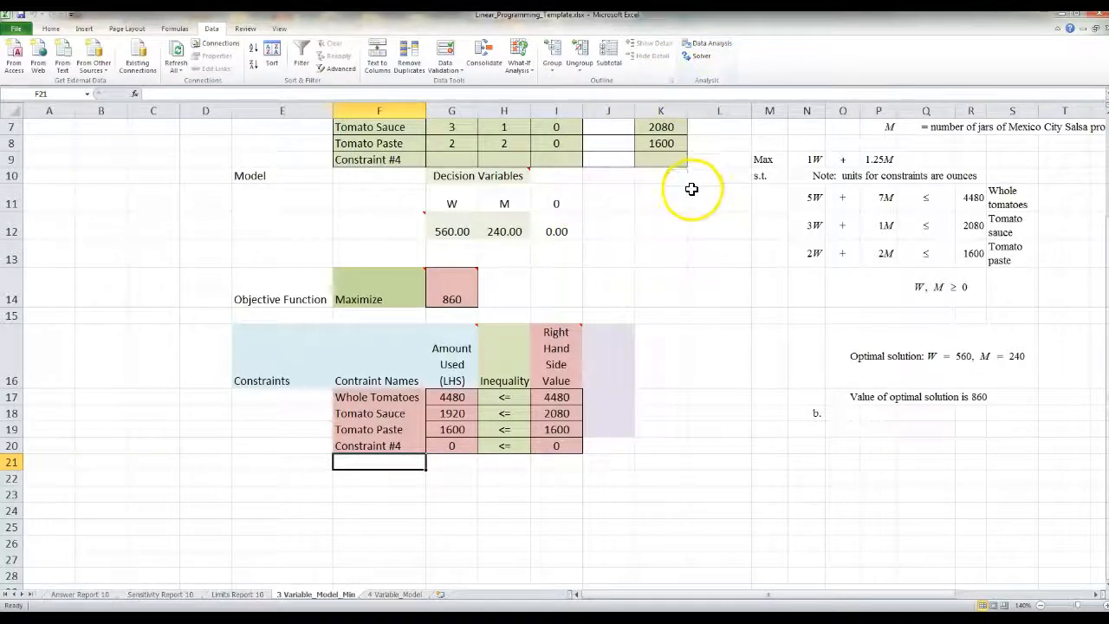
# Examine the Answer and Sensitivity reports and compare them with the solved model on the 3 Variable_Model_Min sheet
pyautogui.click(74, 596)
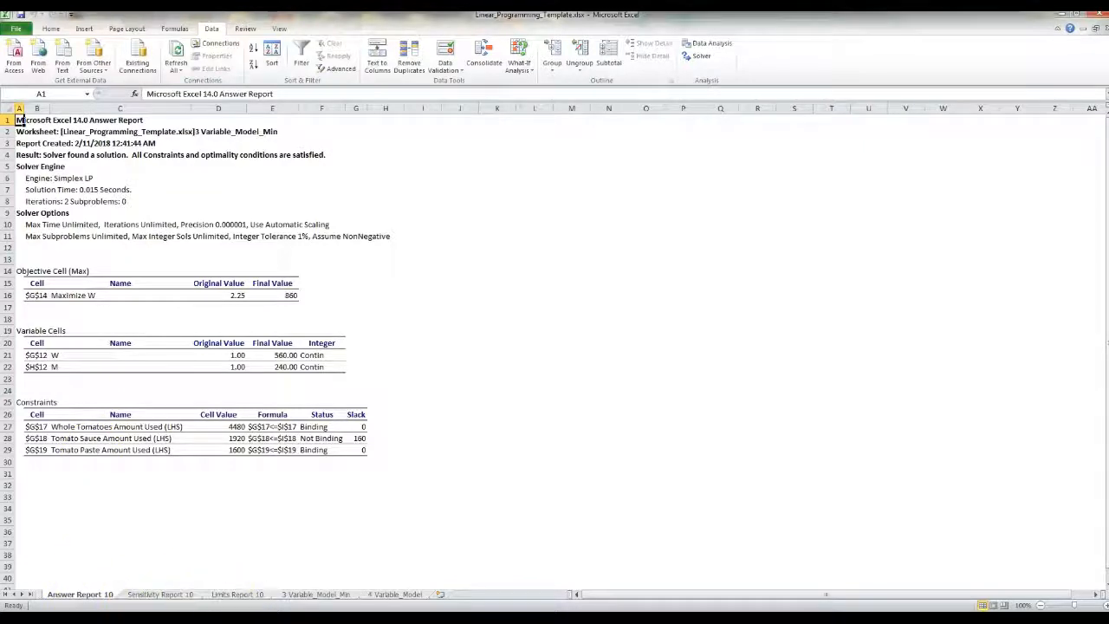
pyautogui.click(160, 596)
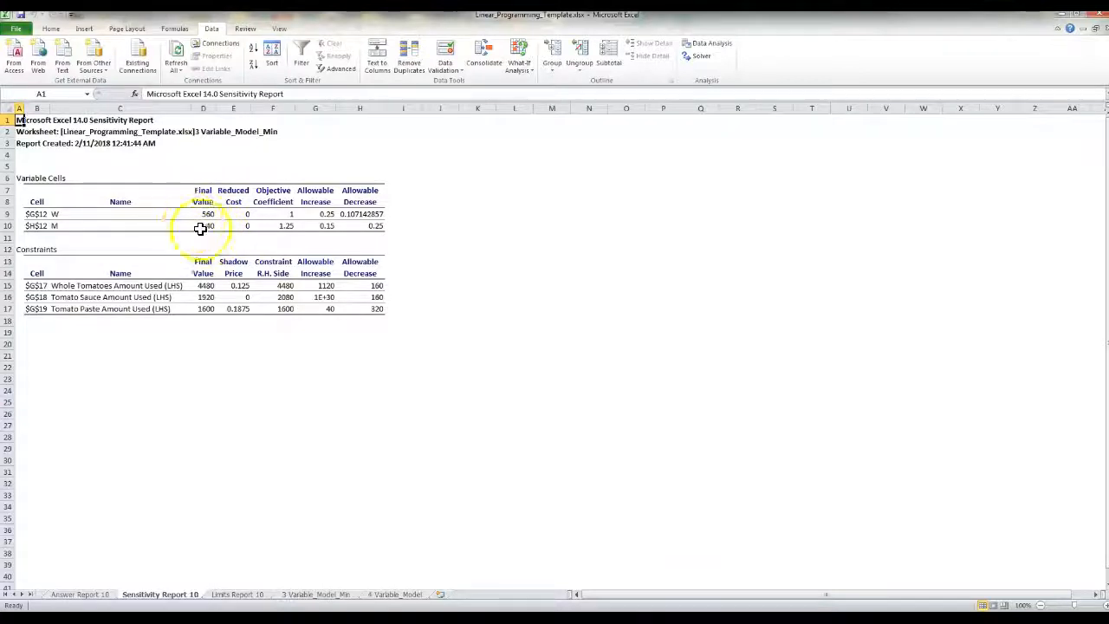
pyautogui.click(102, 596)
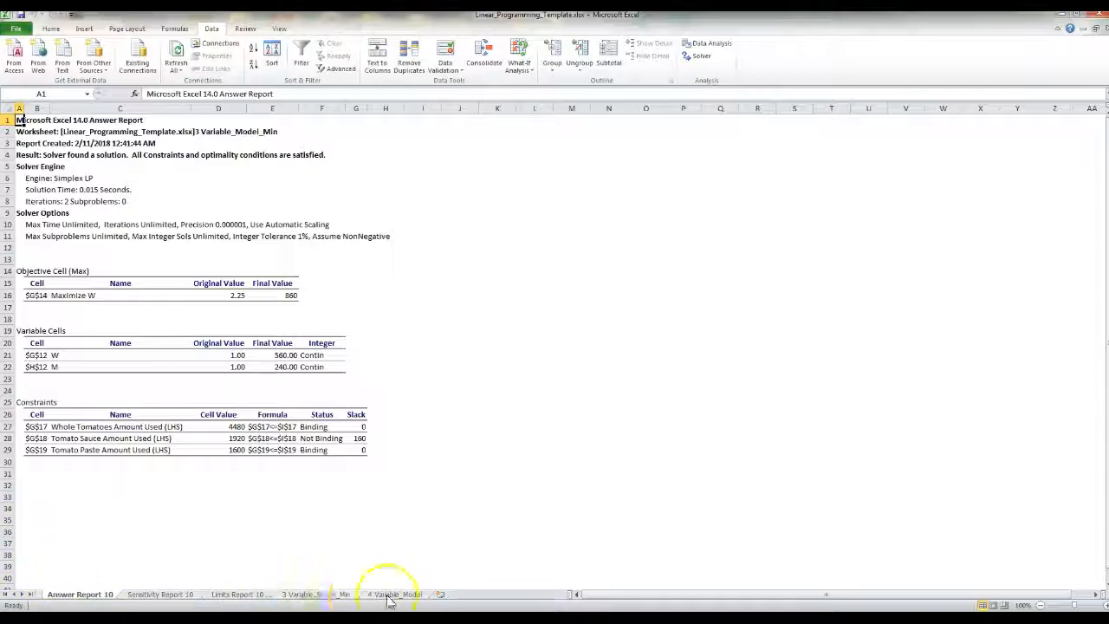
pyautogui.click(305, 595)
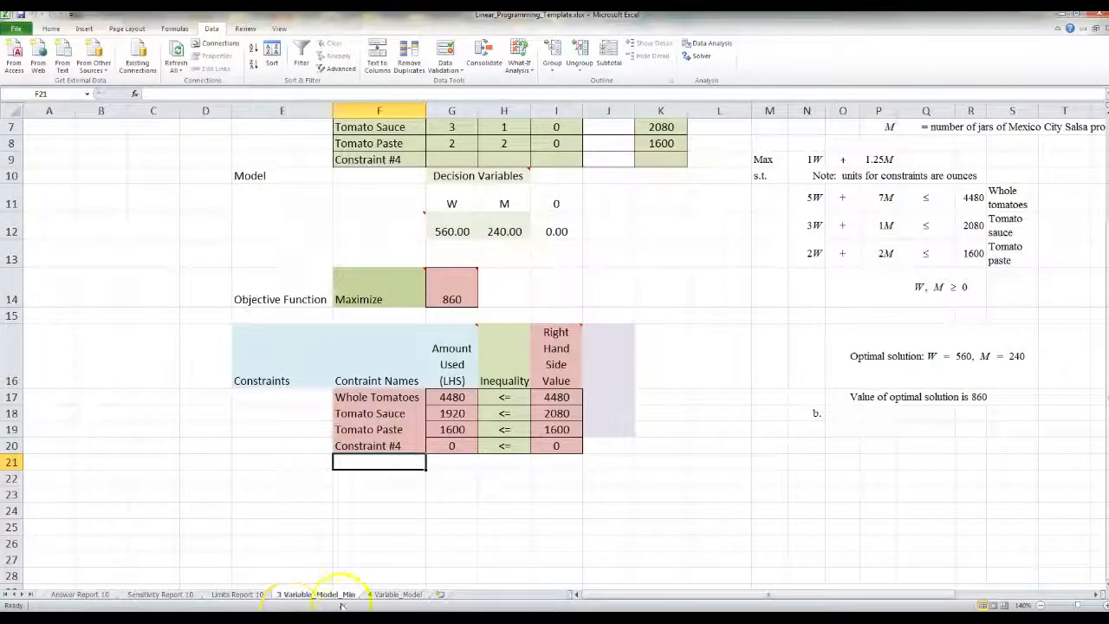
pyautogui.click(86, 594)
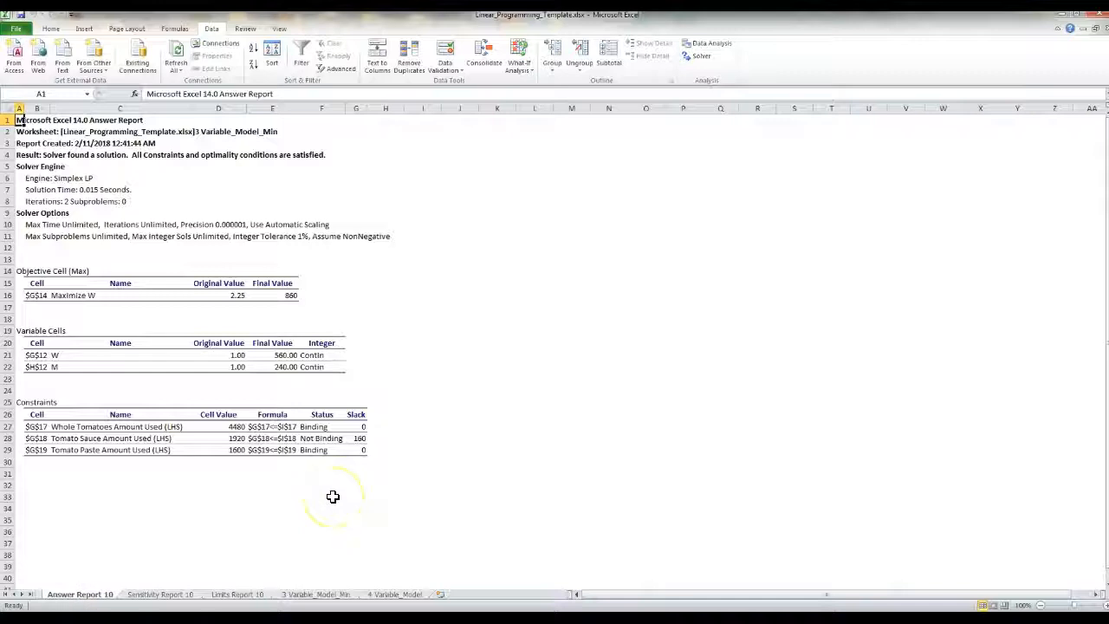